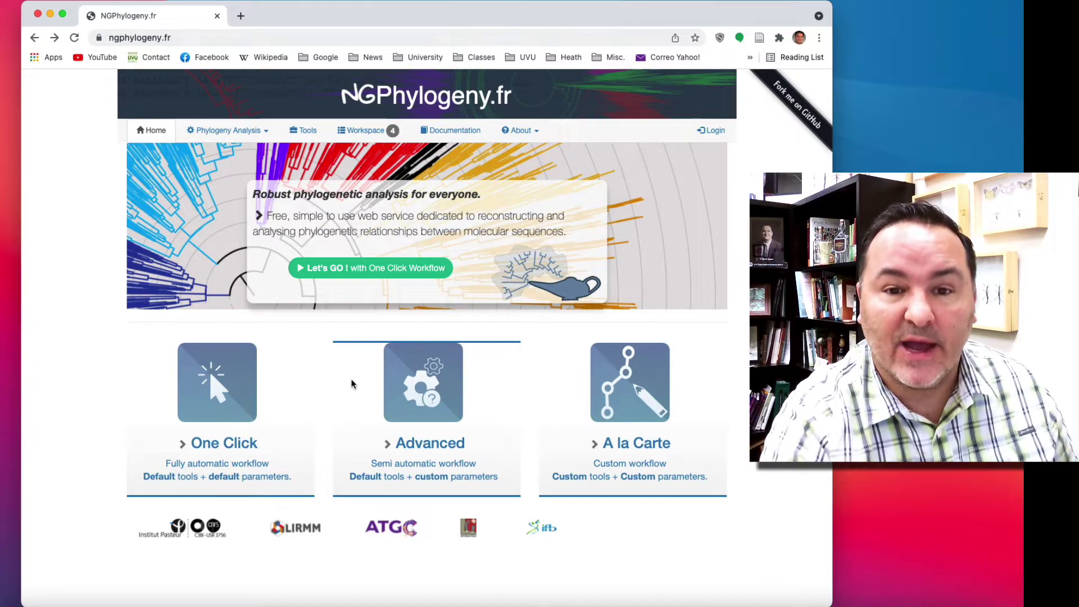
Open the Documentation page and read from Overview and Branch supports down to the PhyML+SMS workflow
click(464, 131)
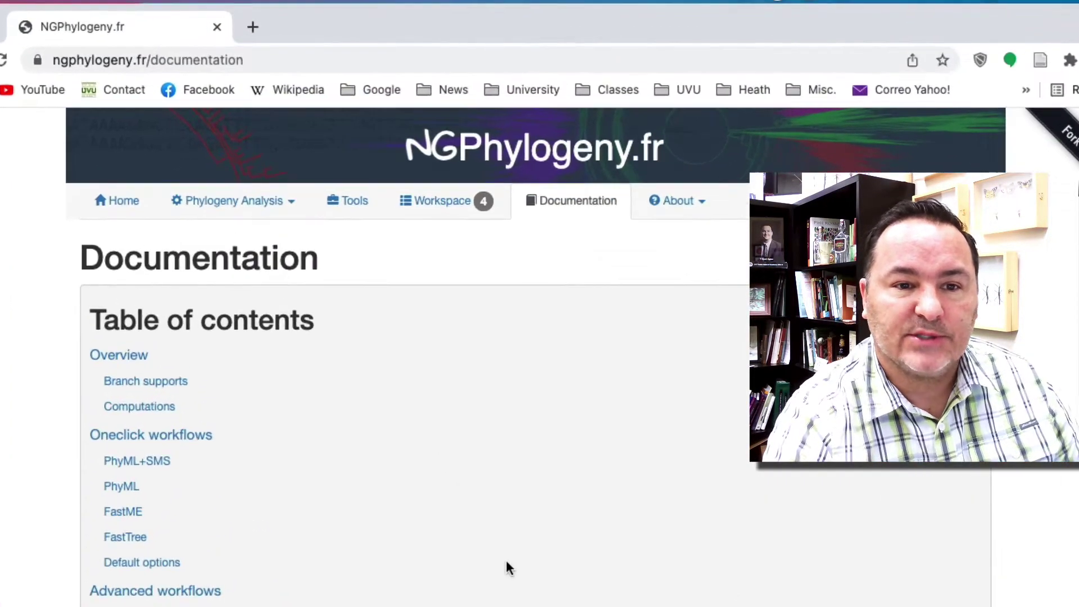
scroll(407, 367, down, 5)
scroll(506, 560, down, 5)
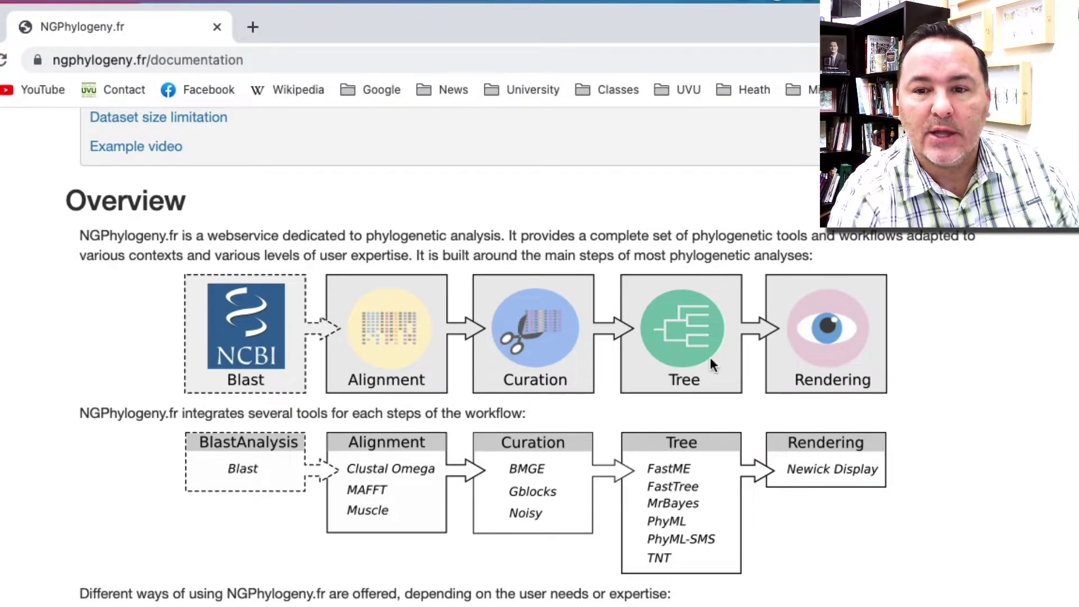
scroll(726, 572, down, 10)
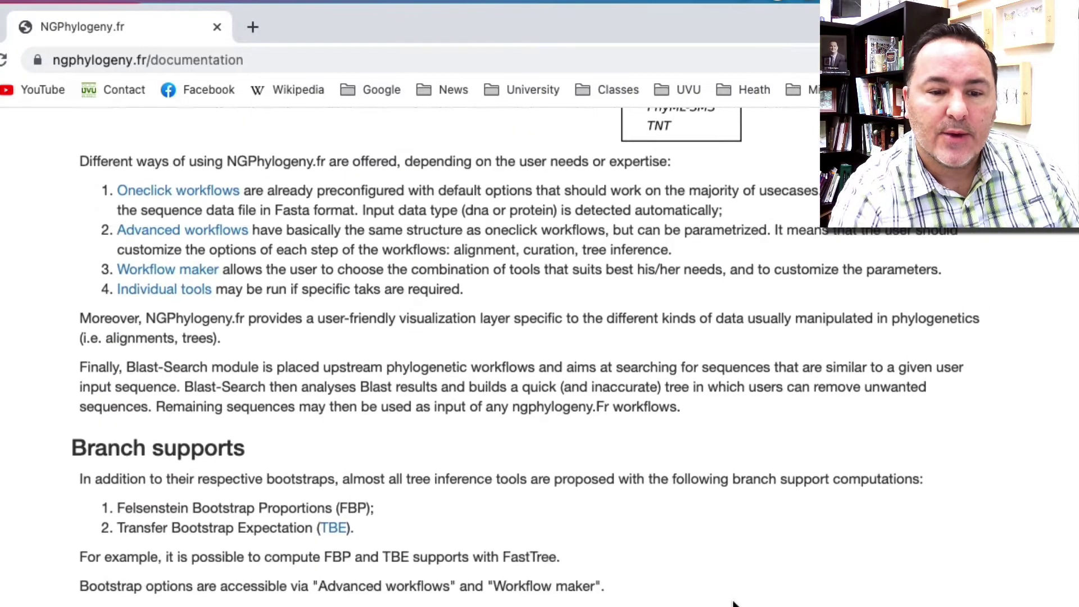
scroll(734, 603, down, 2)
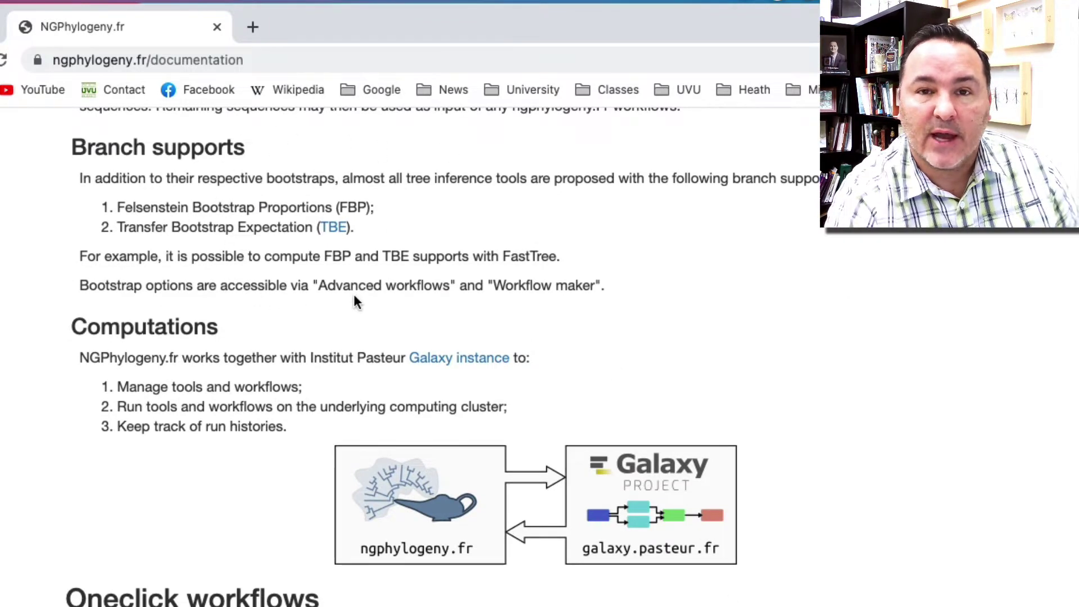
scroll(353, 295, down, 15)
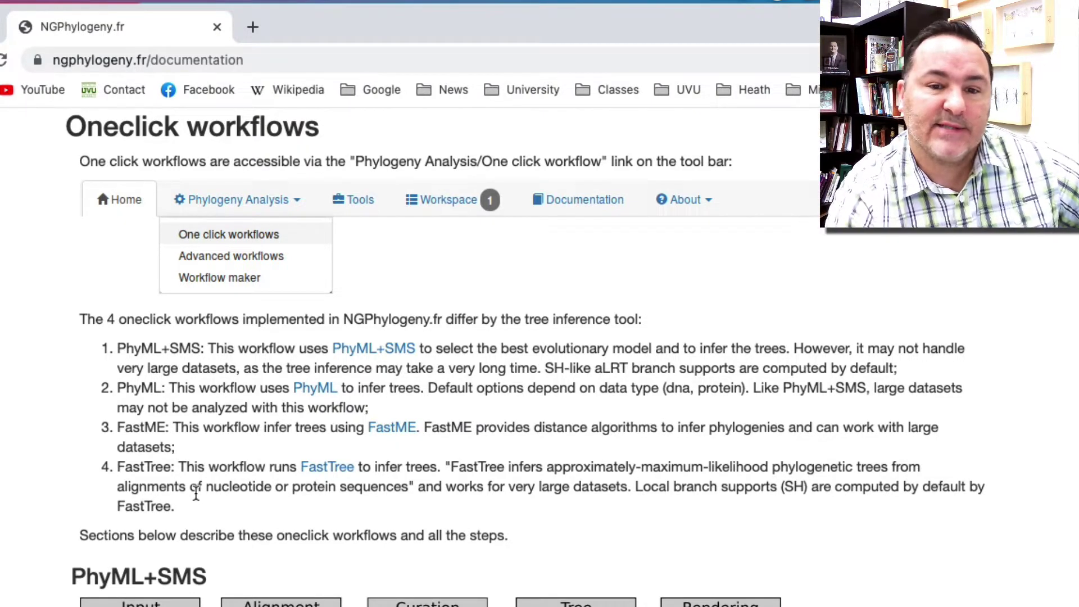
scroll(195, 493, down, 6)
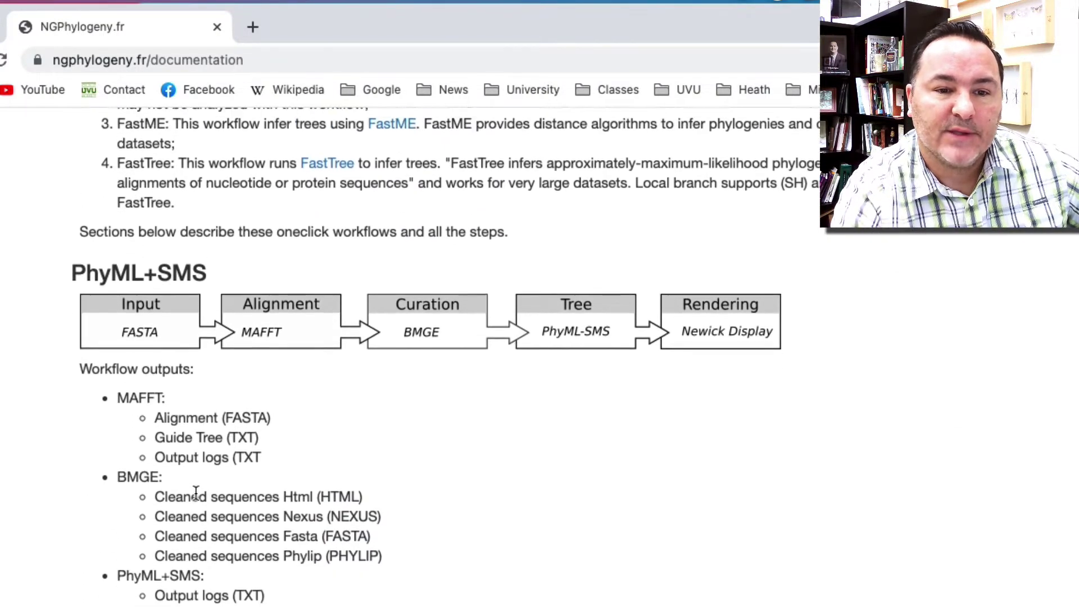
scroll(196, 493, down, 2)
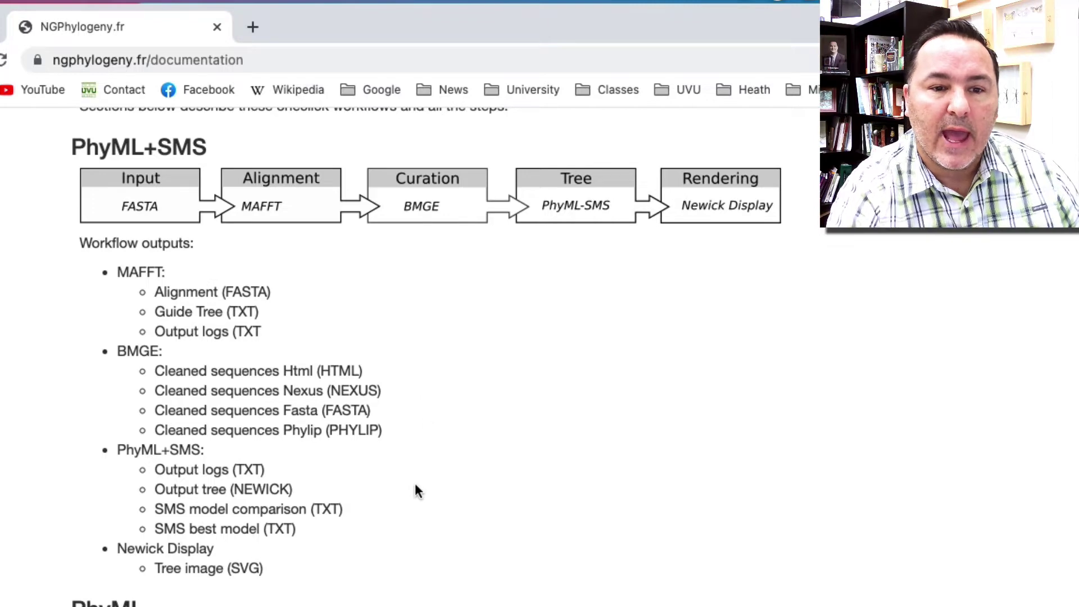
Read the PhyML, FastME and FastTree one-click workflow descriptions down to Default options
scroll(416, 490, down, 1)
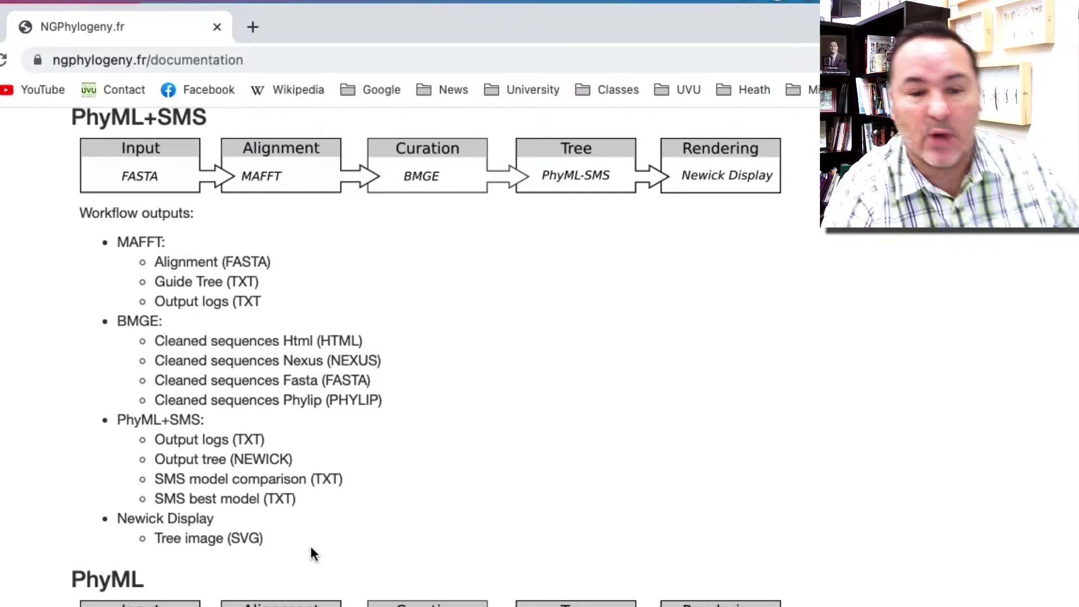
scroll(311, 548, down, 17)
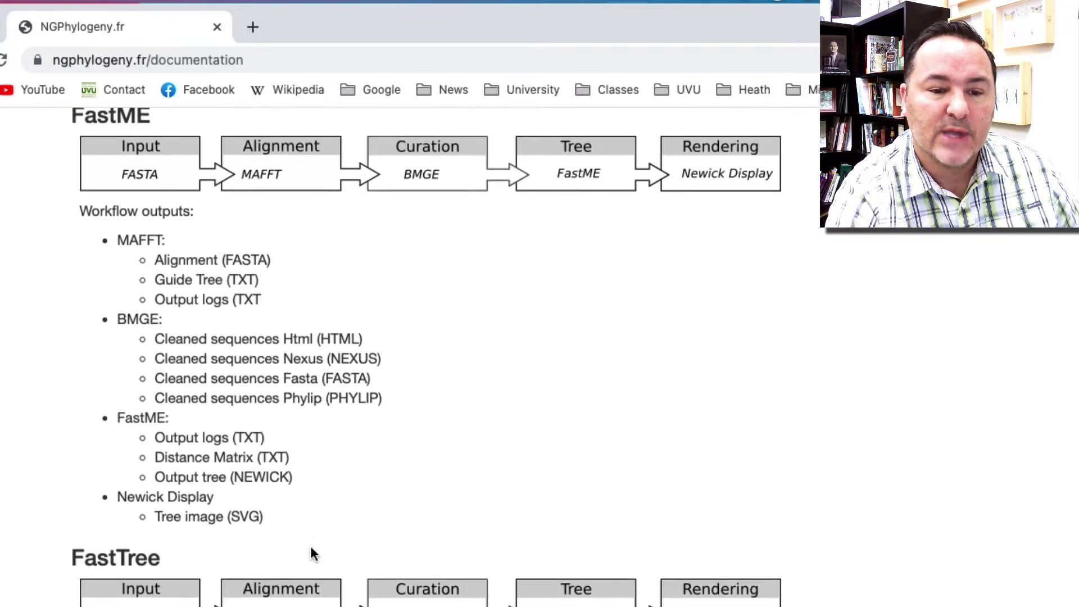
scroll(310, 548, down, 5)
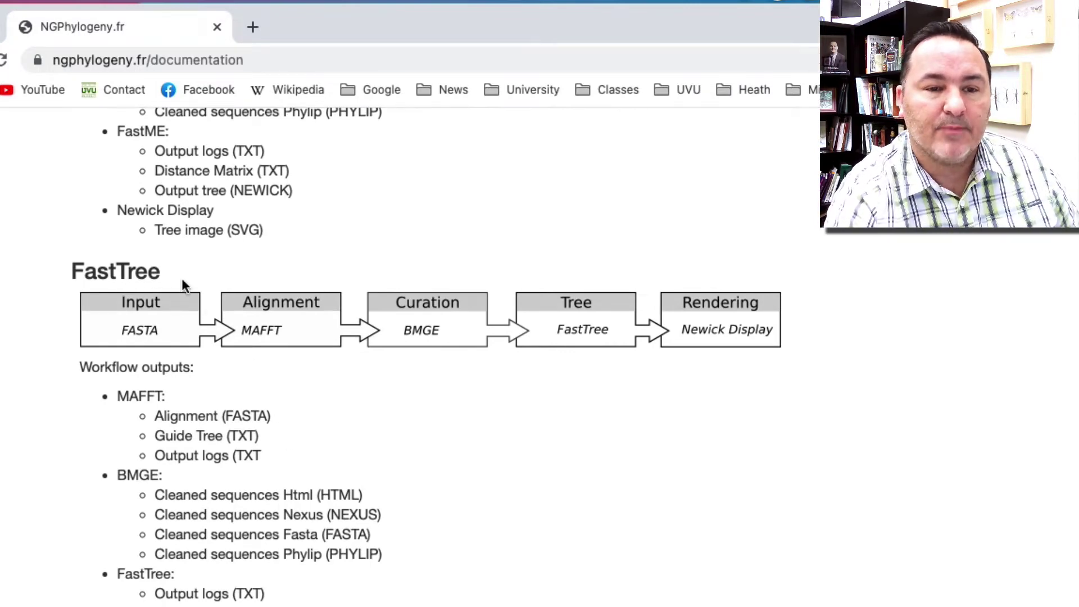
Review the Default options, Advanced workflows and Workflow Maker documentation sections
scroll(335, 550, down, 5)
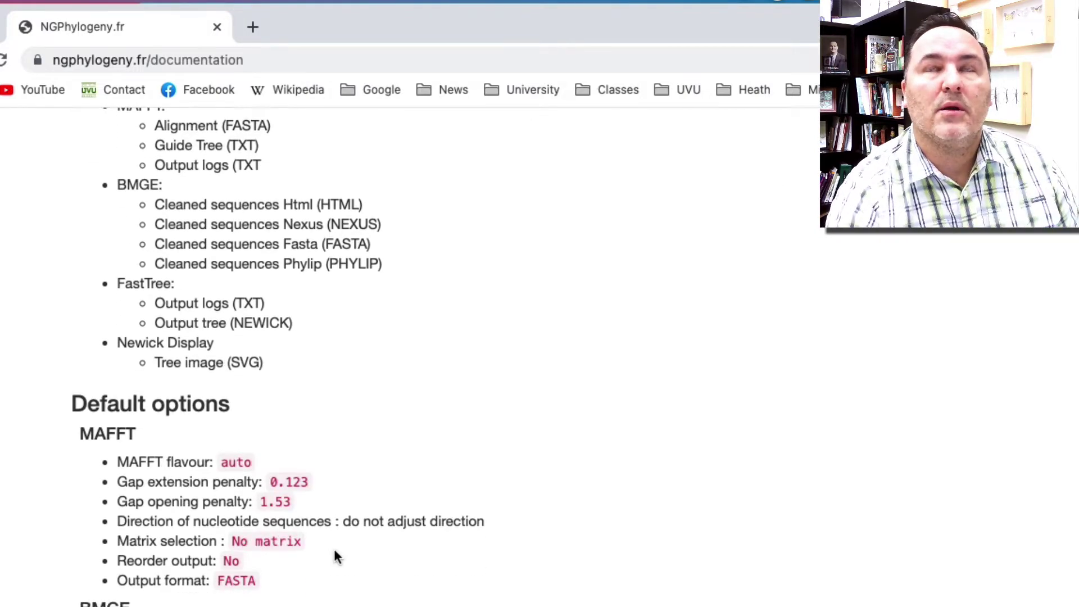
scroll(335, 551, down, 3)
scroll(335, 551, down, 6)
scroll(334, 557, up, 6)
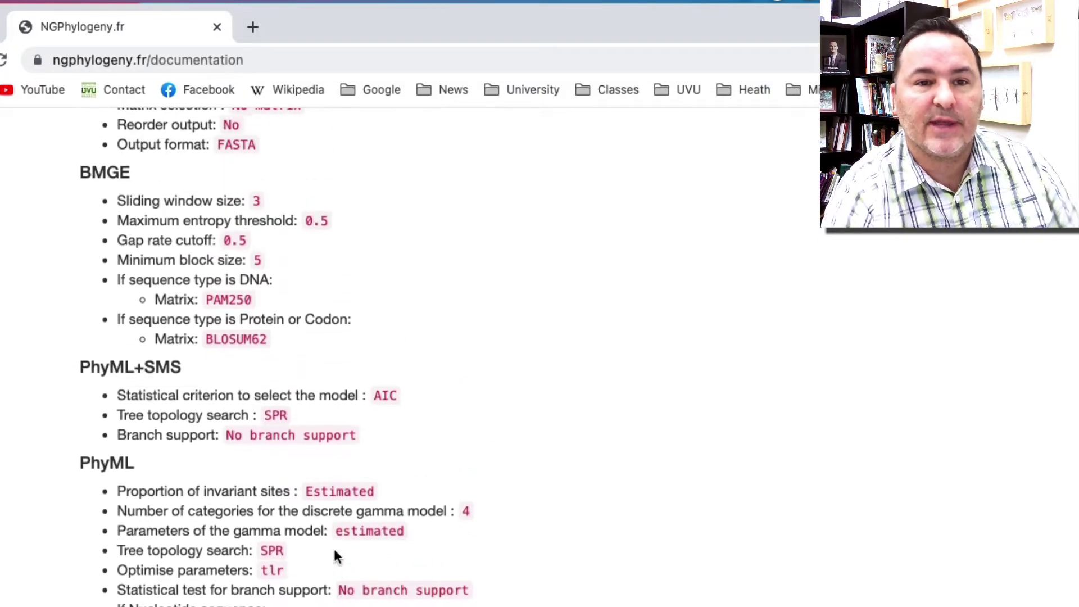
scroll(334, 557, down, 5)
scroll(334, 548, down, 12)
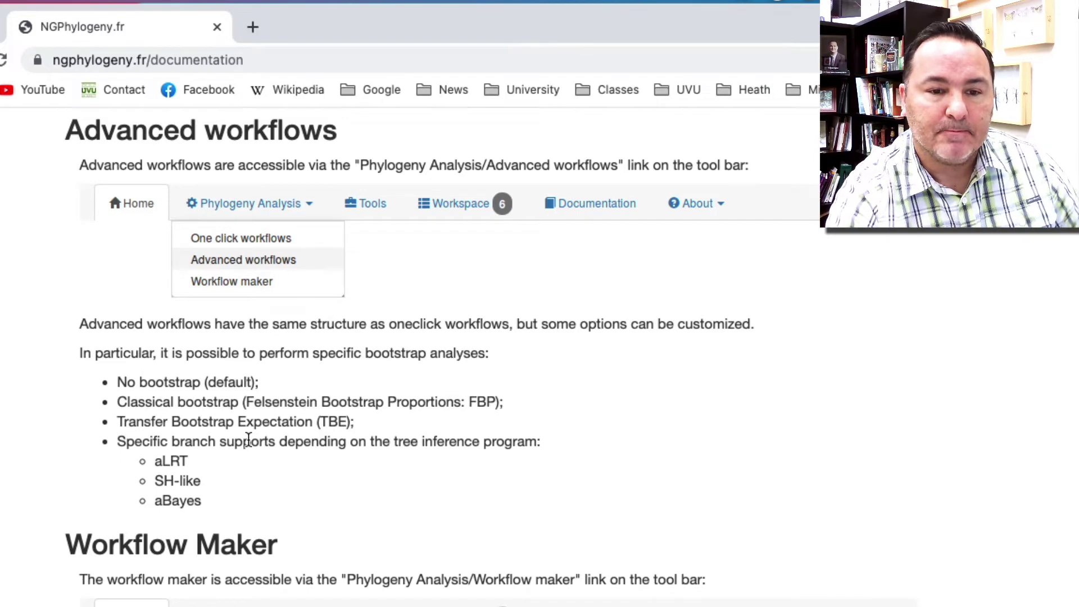
scroll(249, 440, down, 4)
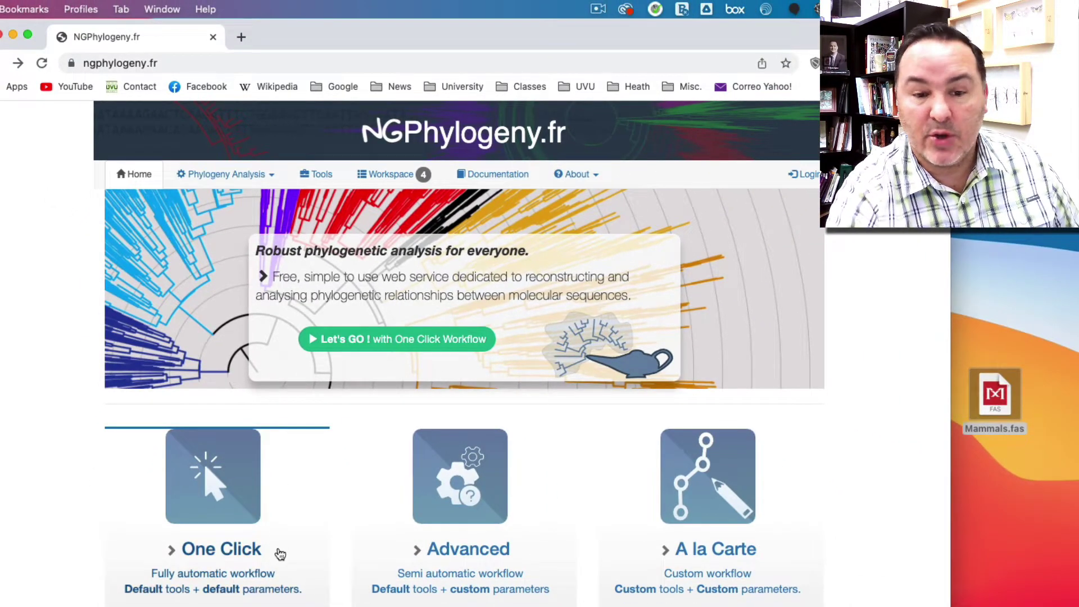
Choose the FastTree/OneClick workflow and load Mammals.fas from the Desktop as its input
click(249, 551)
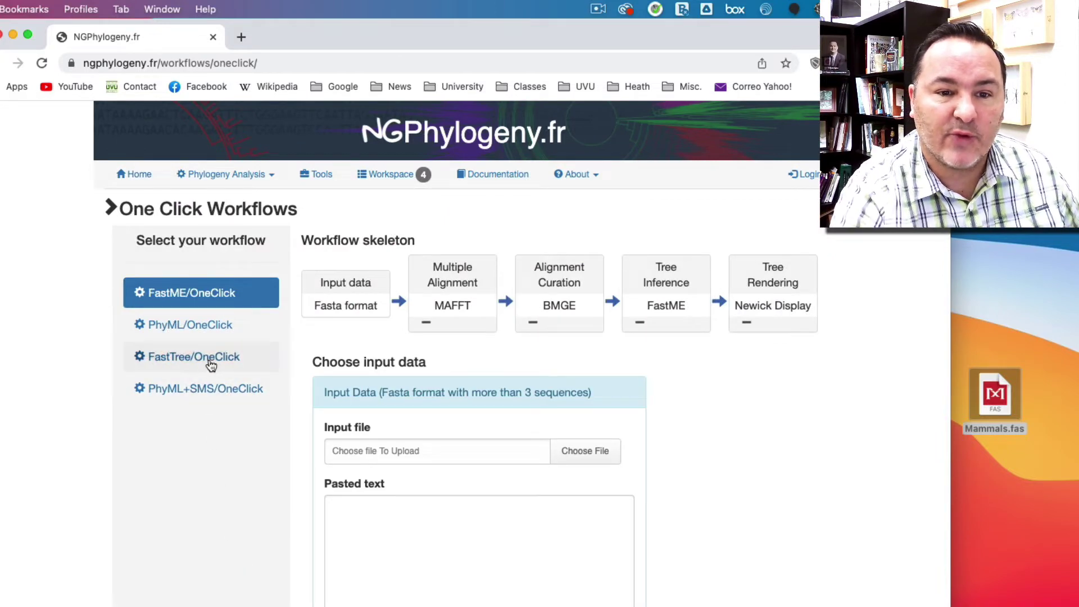
click(211, 364)
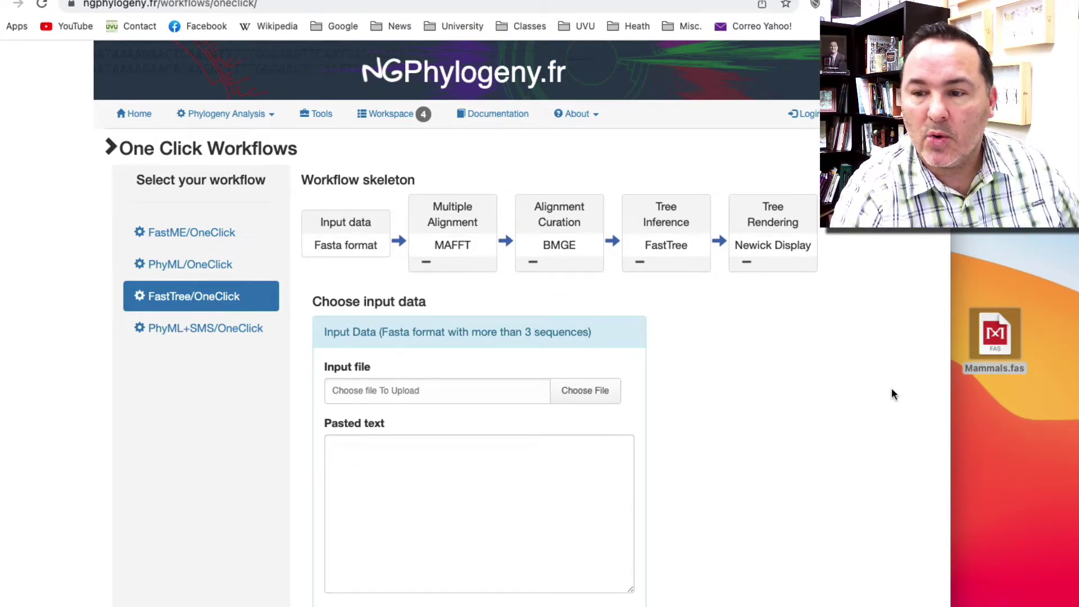
click(599, 396)
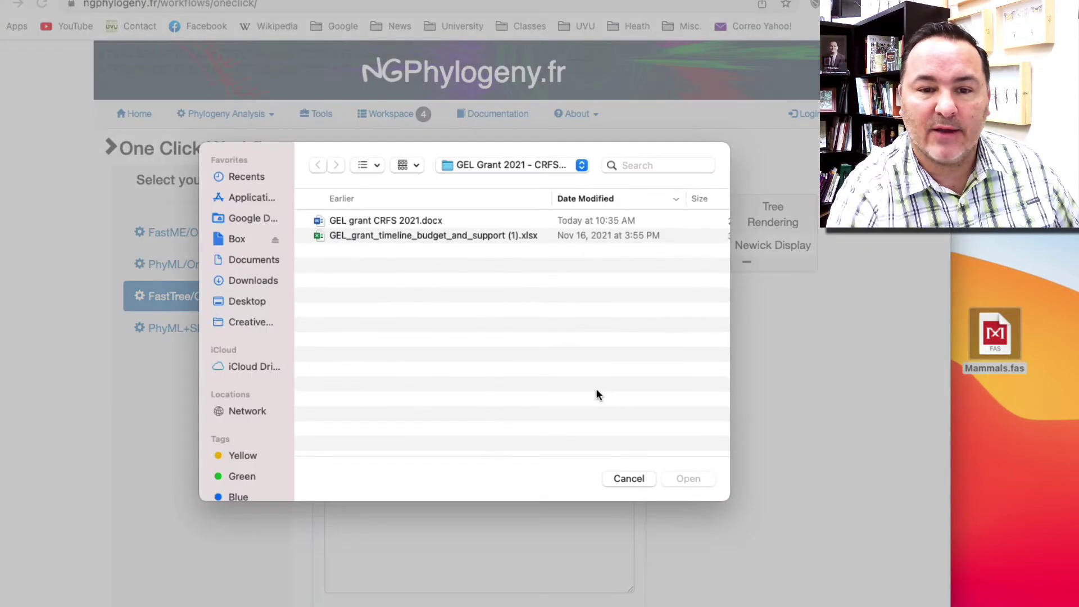
click(244, 302)
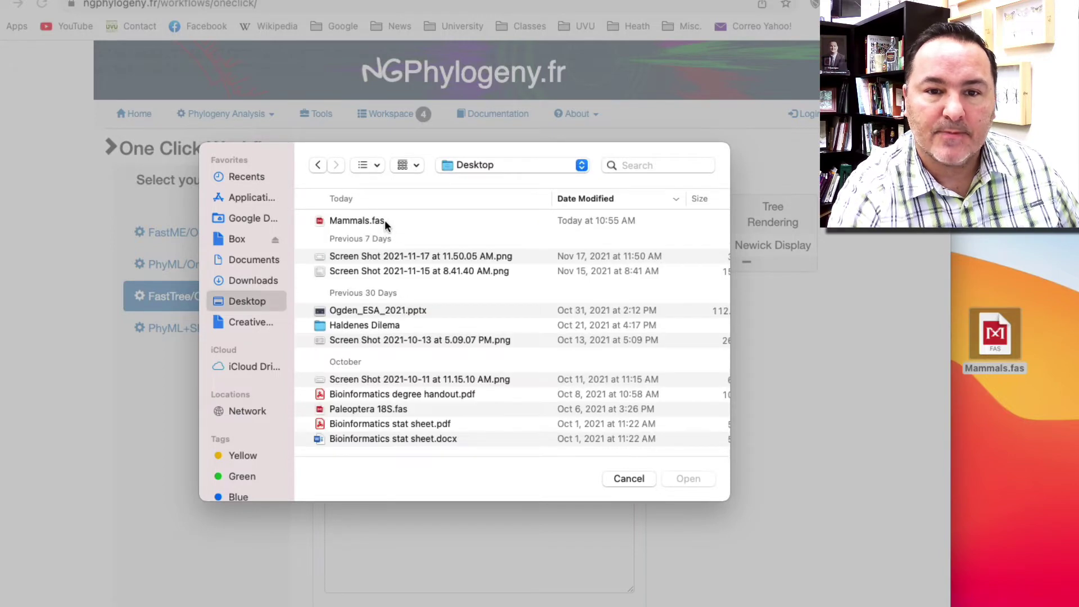
click(386, 223)
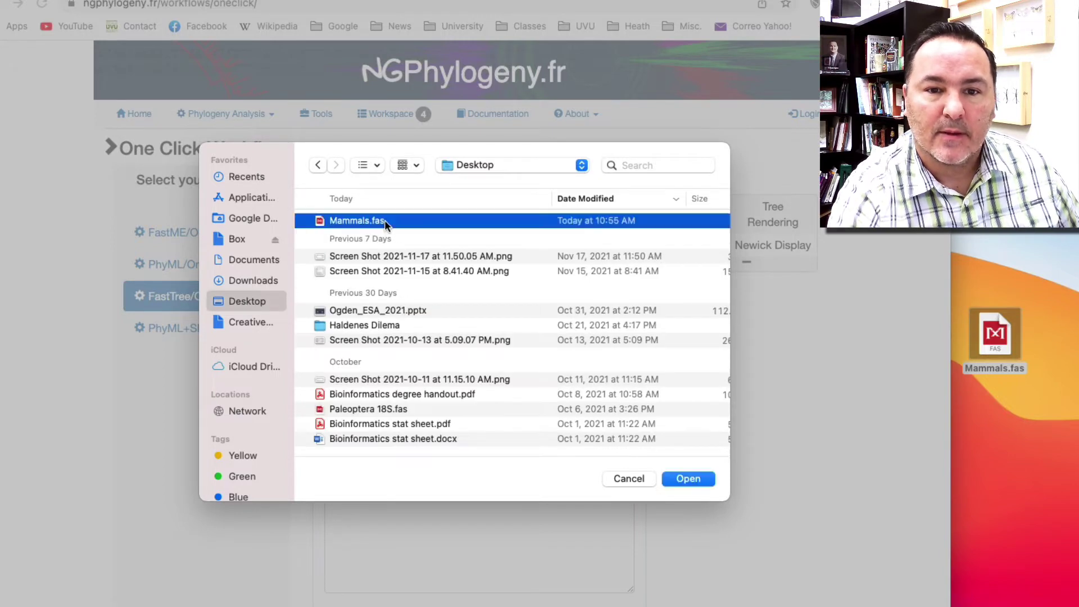
click(688, 479)
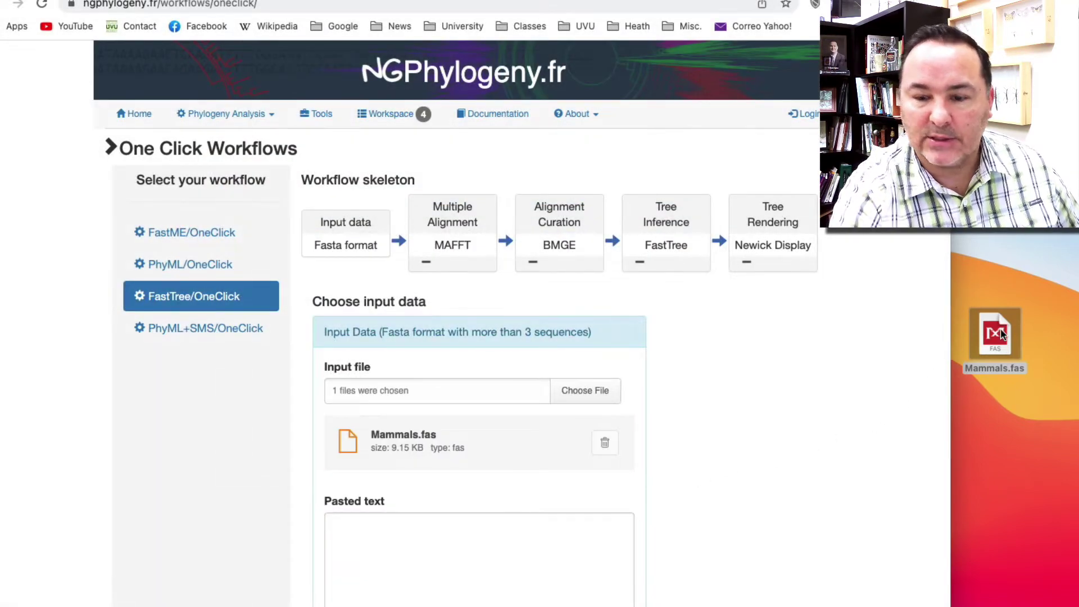
Open Mammals.fas in BBEdit and scroll through its unaligned FASTA records
drag(1001, 329, 688, 601)
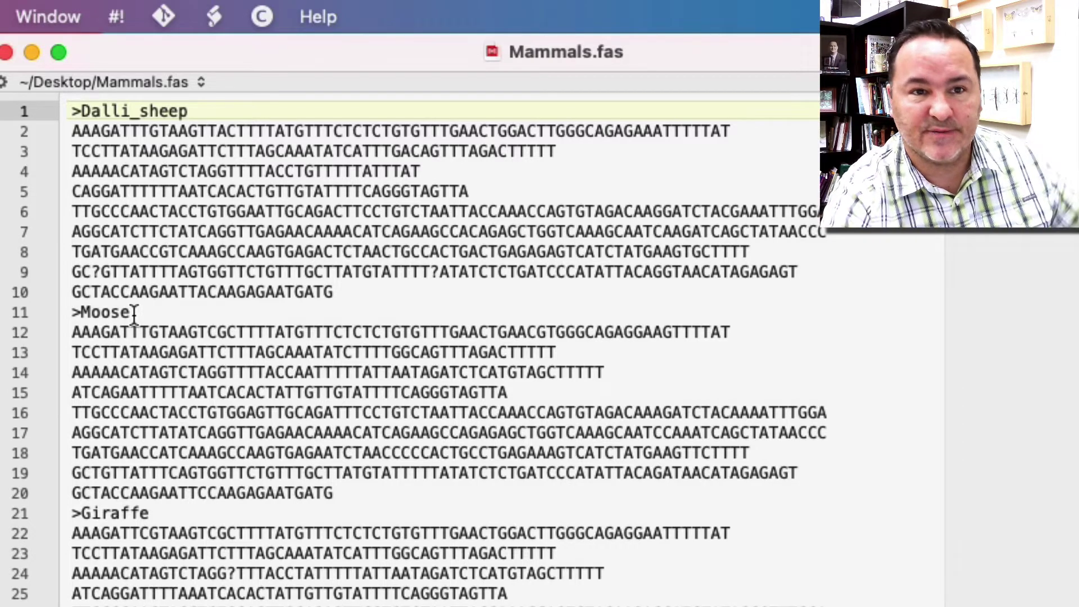
scroll(135, 315, down, 10)
scroll(135, 323, down, 13)
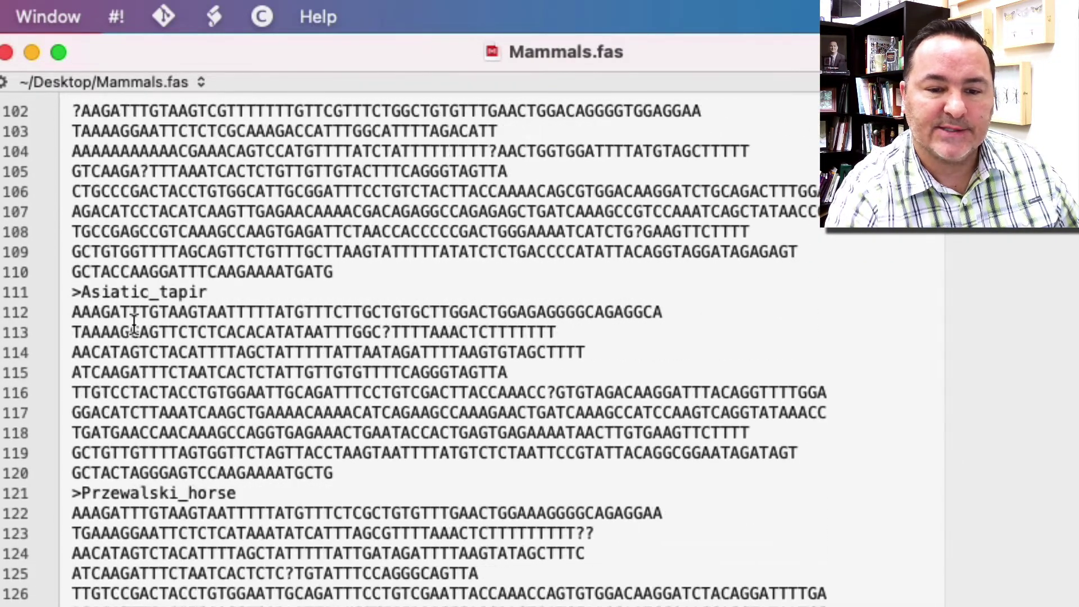
Close BBEdit and submit the FastTree/OneClick job with Mammals.fas
click(7, 52)
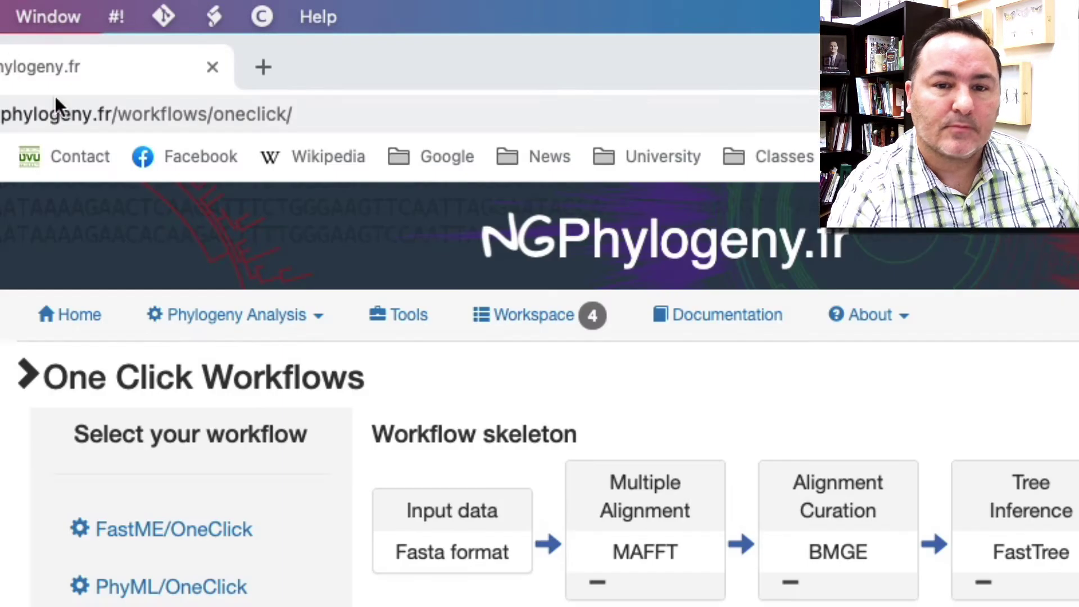
scroll(608, 571, down, 8)
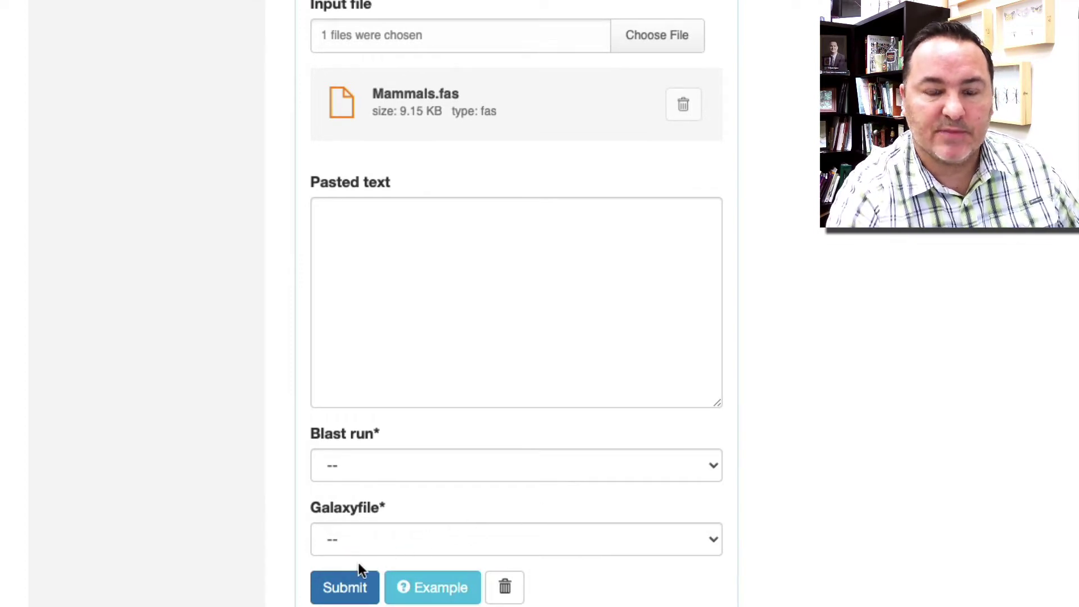
click(346, 590)
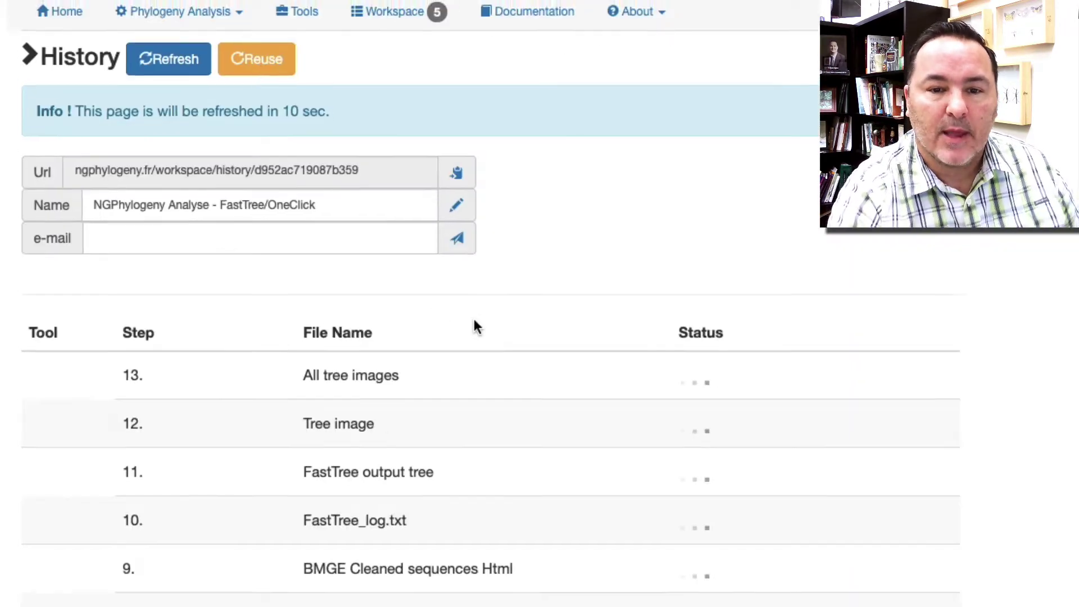
Watch the 13 History steps until upload, MAFFT and sequence-type detection finish
scroll(472, 326, down, 8)
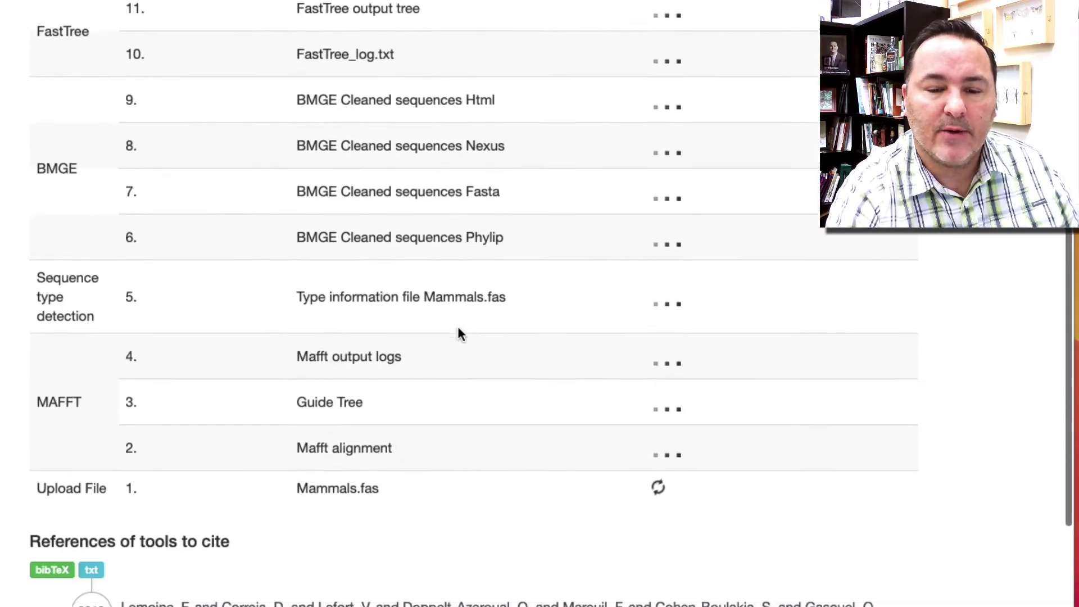
scroll(458, 329, down, 3)
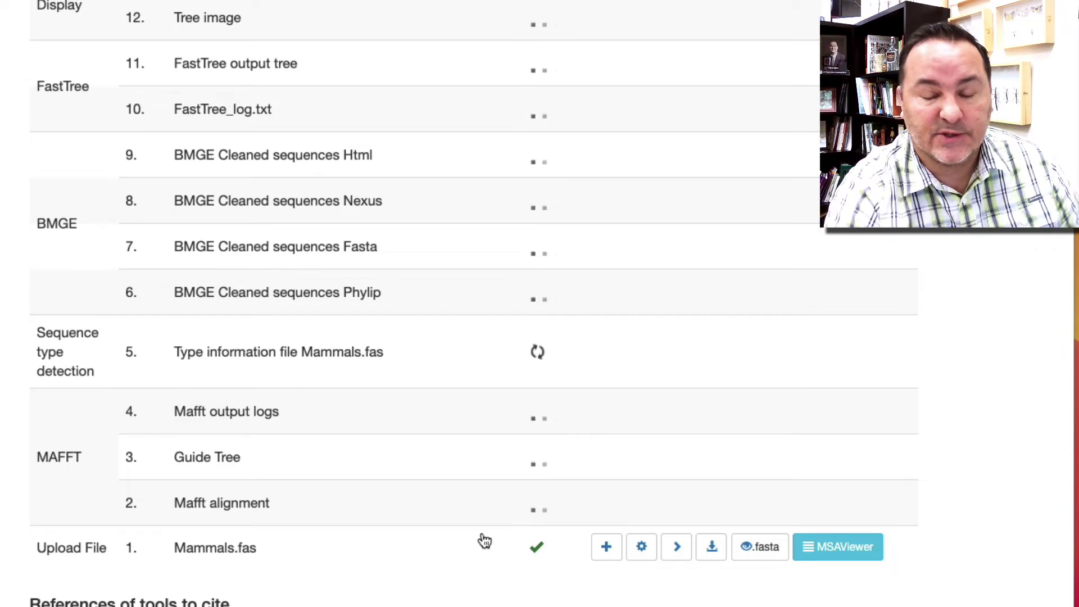
scroll(484, 541, up, 1)
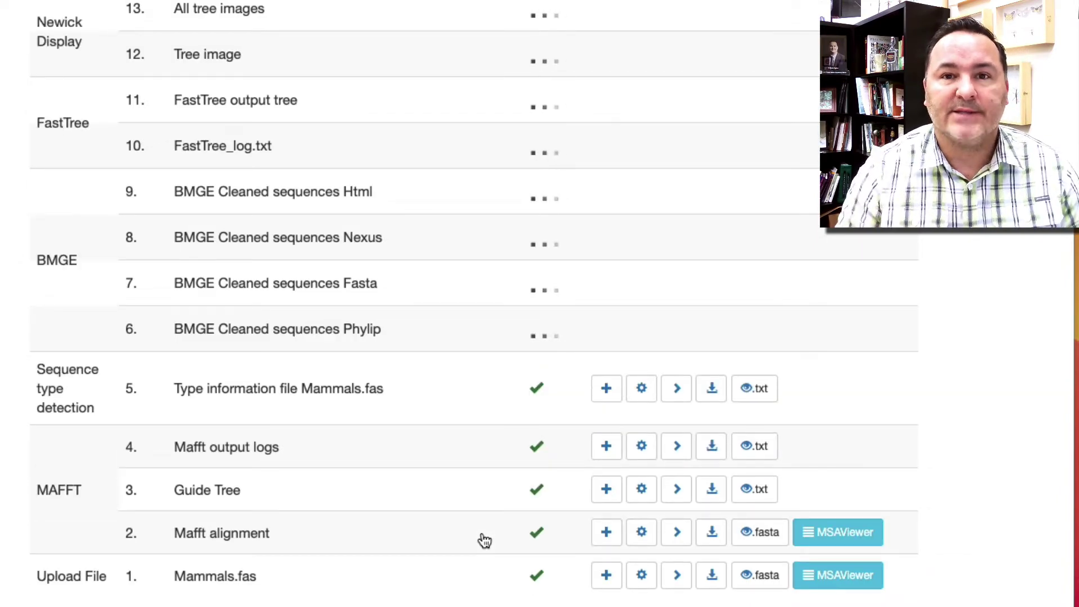
scroll(560, 604, down, 2)
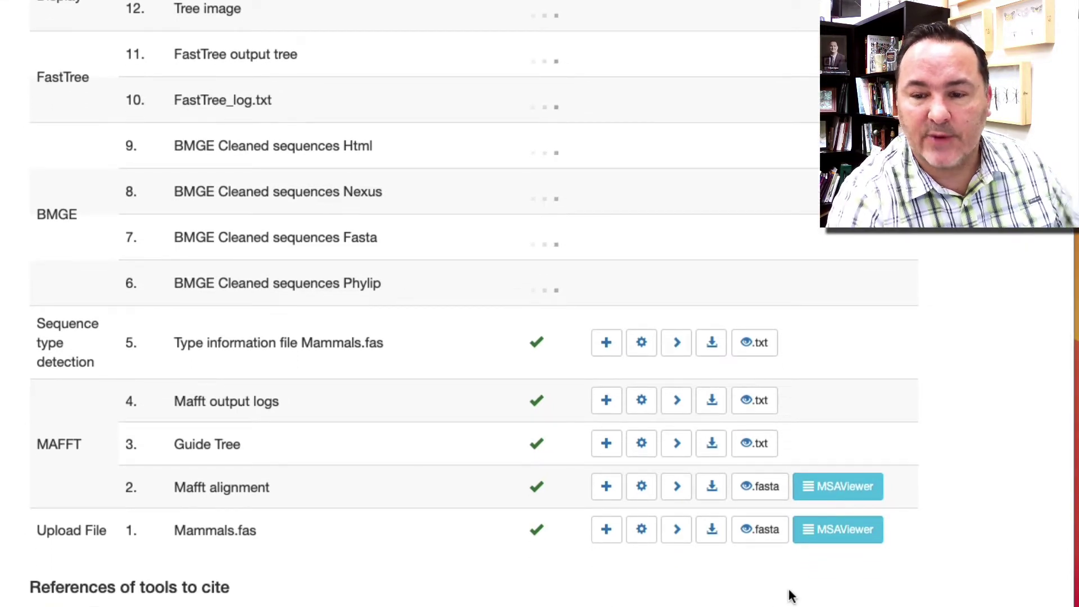
Open the Mammals.fas MSAViewer in a new tab and scroll across the unaligned sequences
right_click(857, 537)
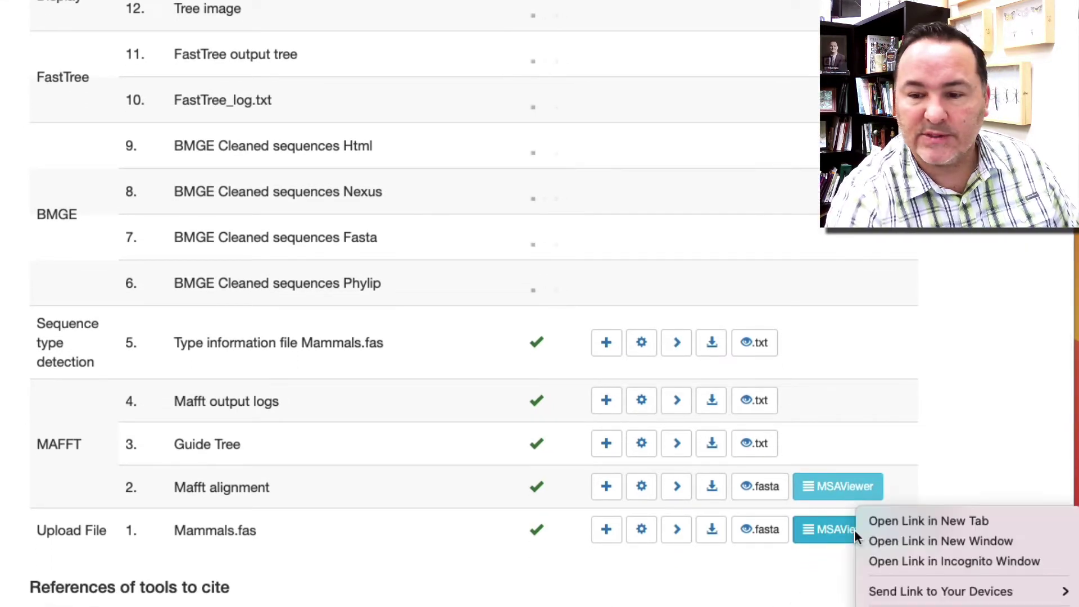
click(890, 525)
key(ctrl+Tab)
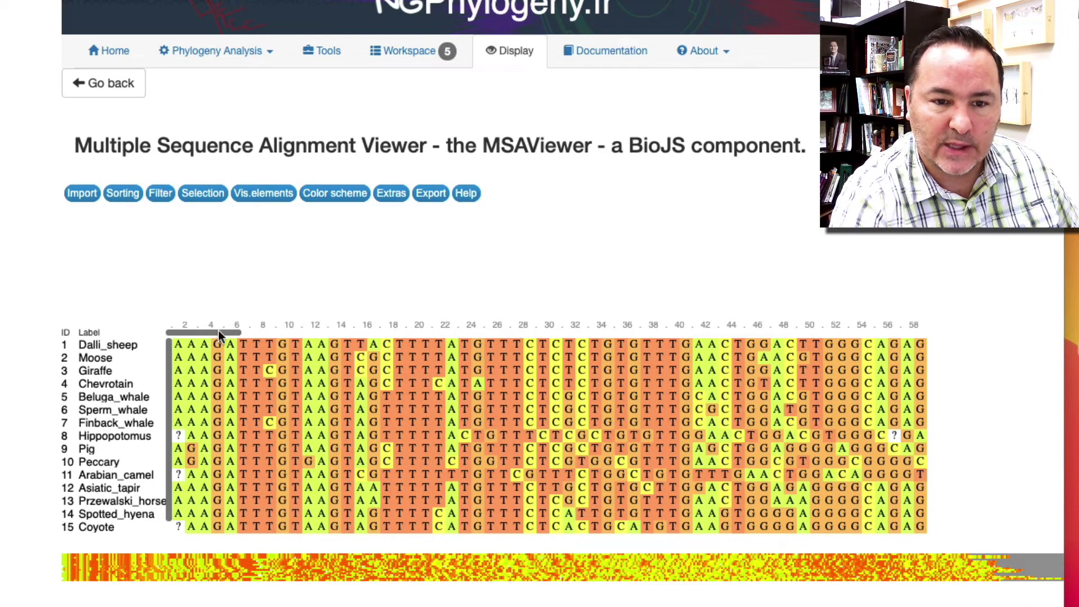
drag(218, 331, 913, 345)
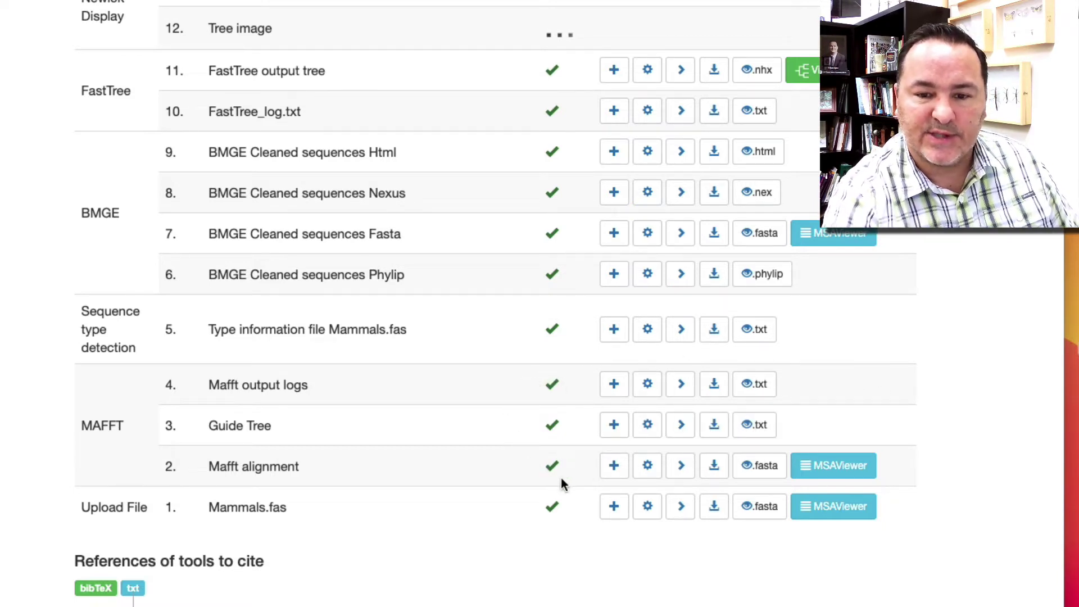
View the MAFFT alignment in MSAViewer in a new tab across its columns, then return to results
right_click(840, 468)
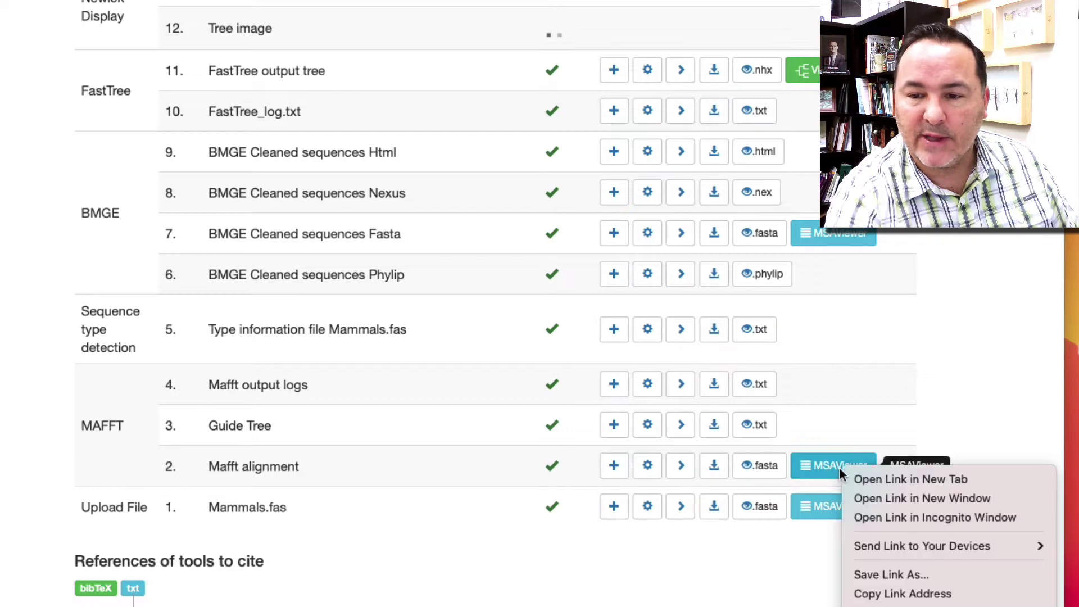
click(865, 479)
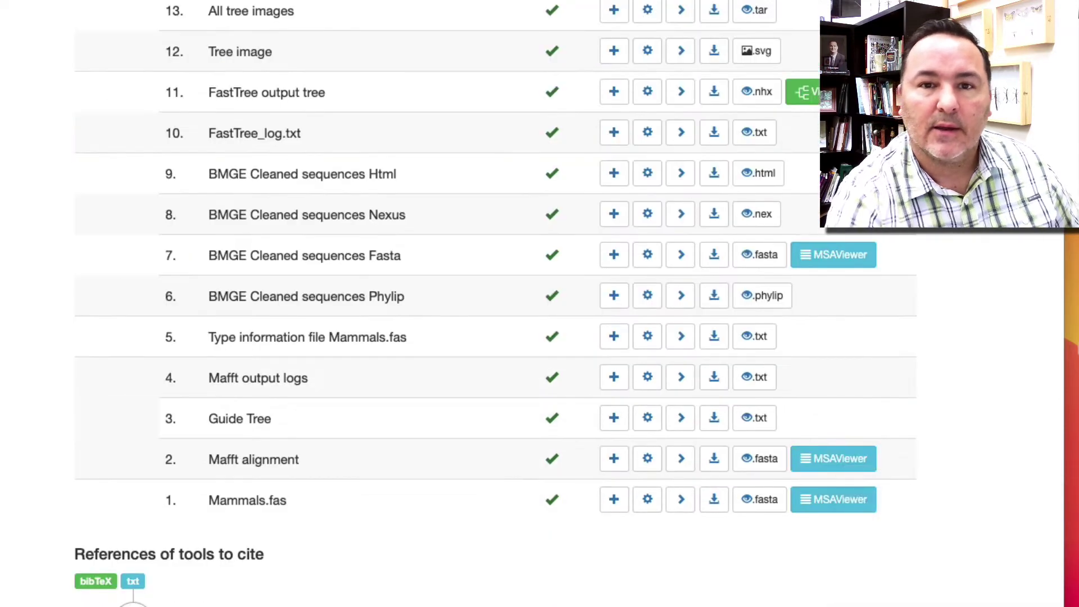
key(ctrl+Tab)
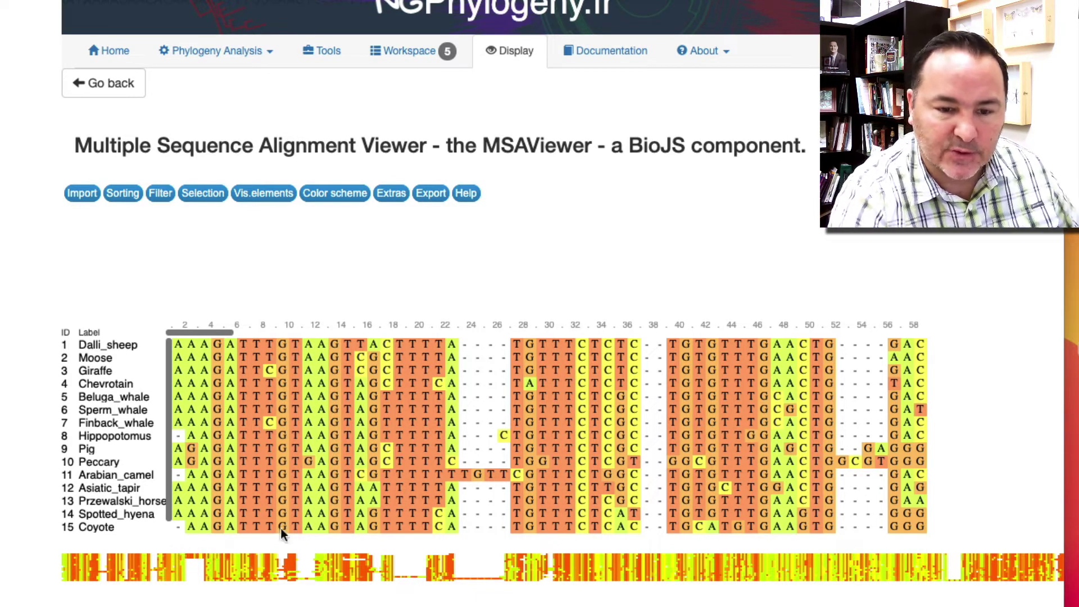
drag(226, 336, 429, 341)
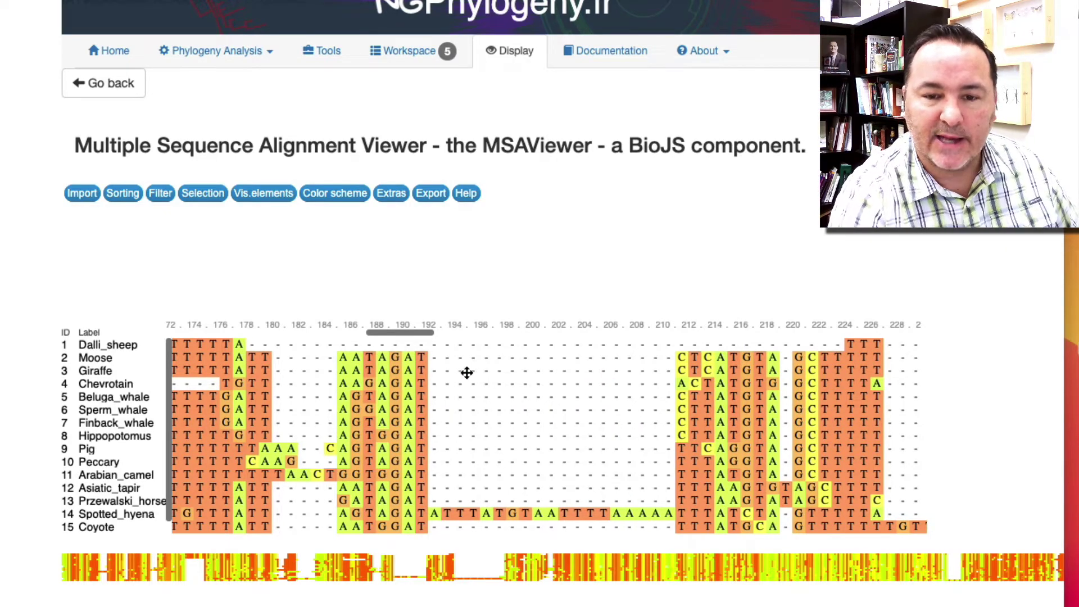
drag(416, 335, 926, 357)
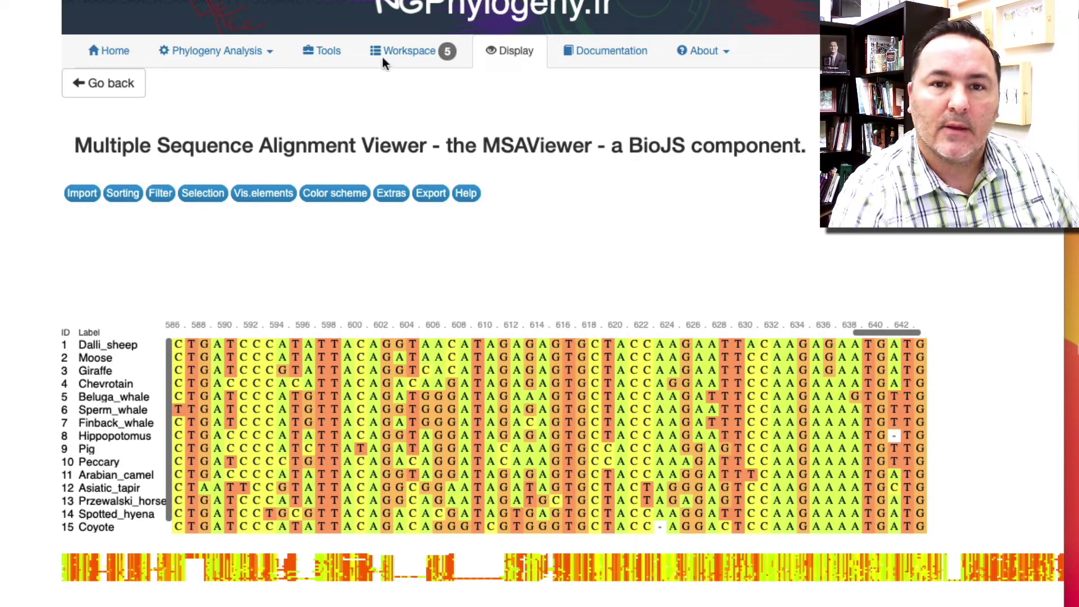
click(103, 82)
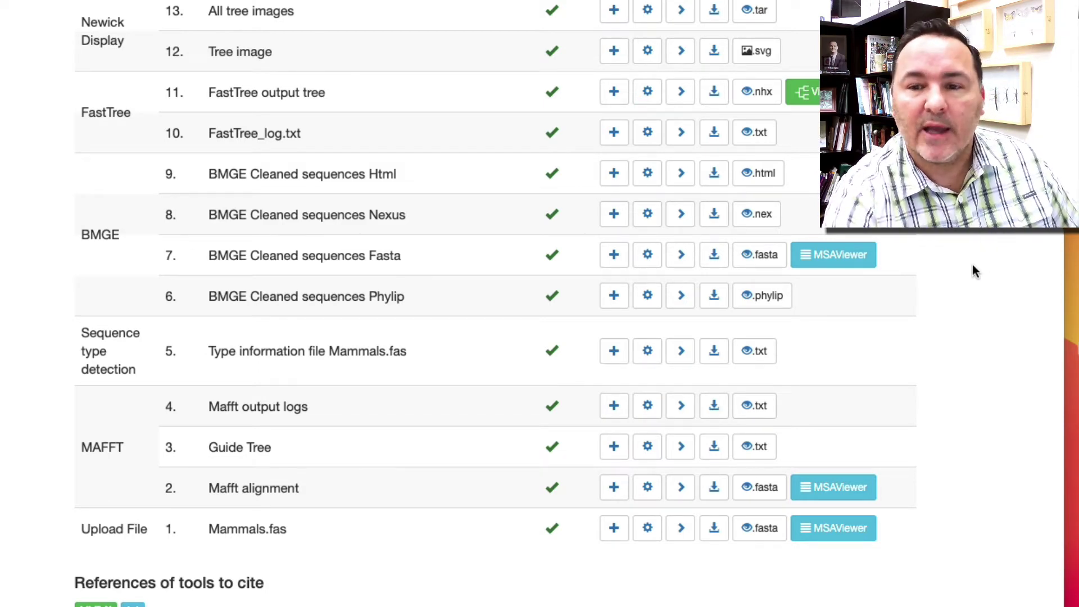
View the BMGE cleaned sequences in MSAViewer in a new tab, then return to the results
right_click(865, 261)
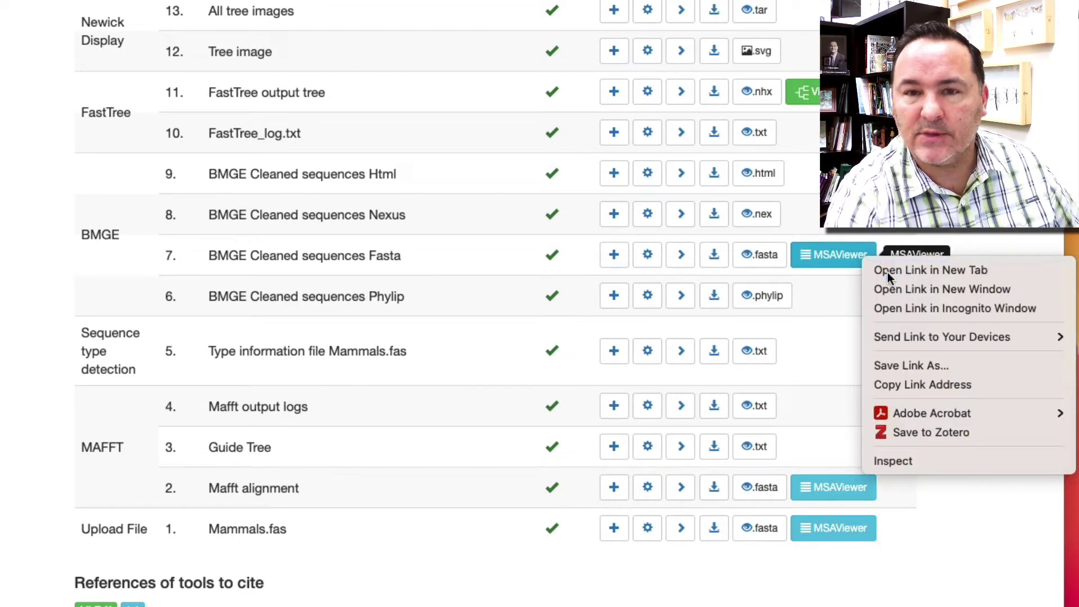
click(888, 272)
key(ctrl+Tab)
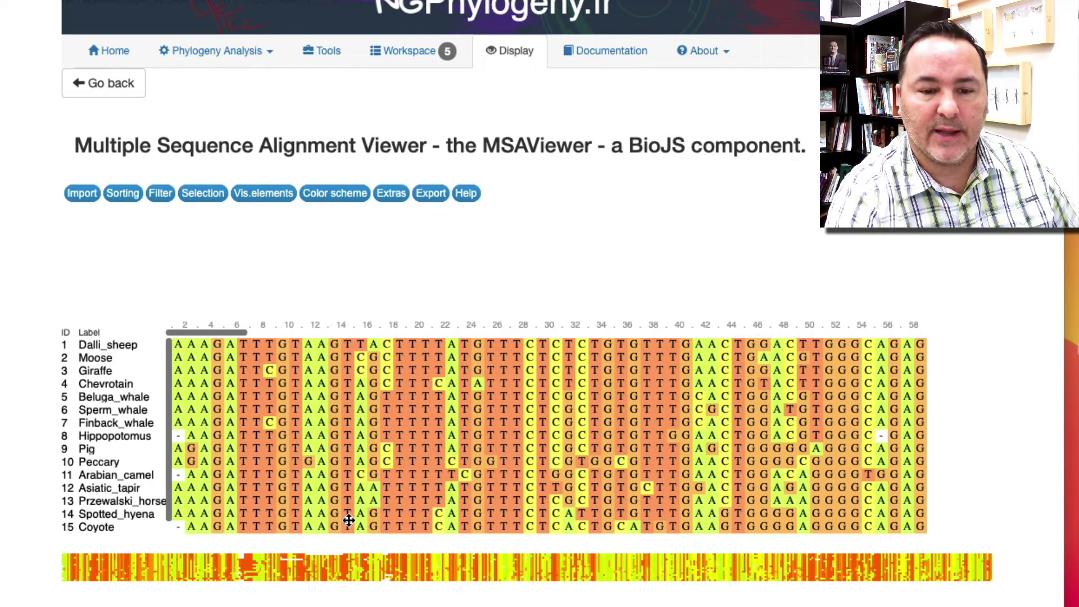
scroll(351, 513, down, 1)
scroll(351, 514, up, 1)
scroll(365, 483, right, 1)
scroll(483, 295, down, 3)
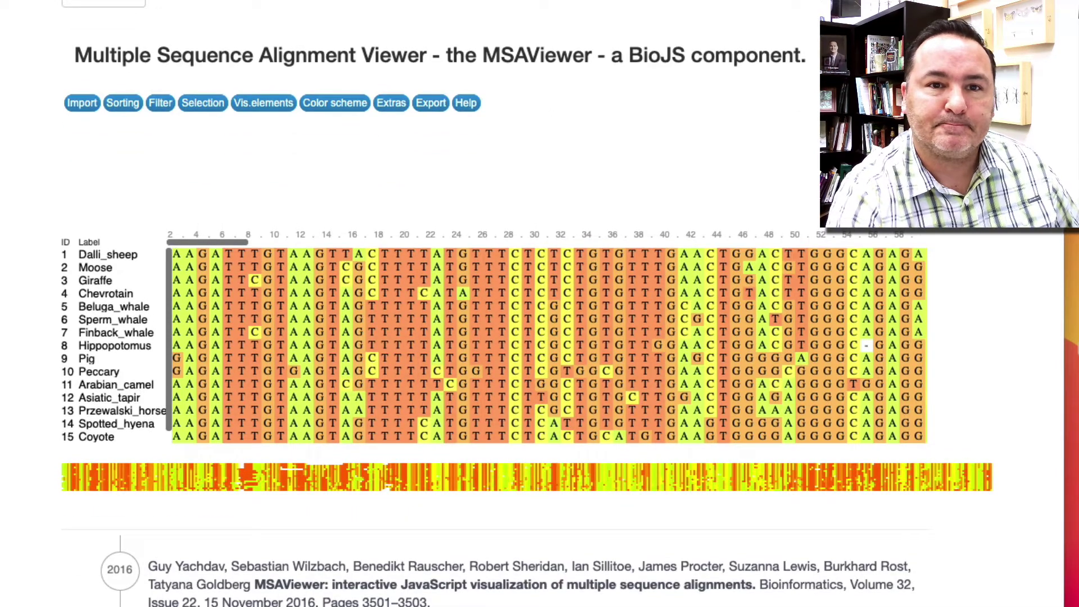
click(241, 6)
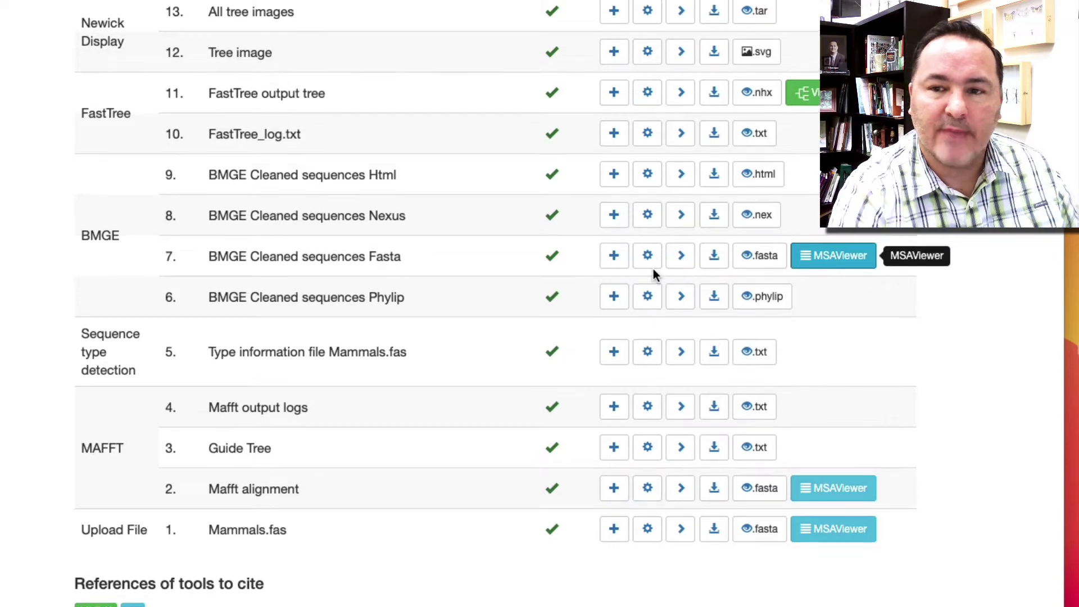
Open the FastTree output tree's iTOL export in a new browser tab
scroll(653, 270, up, 2)
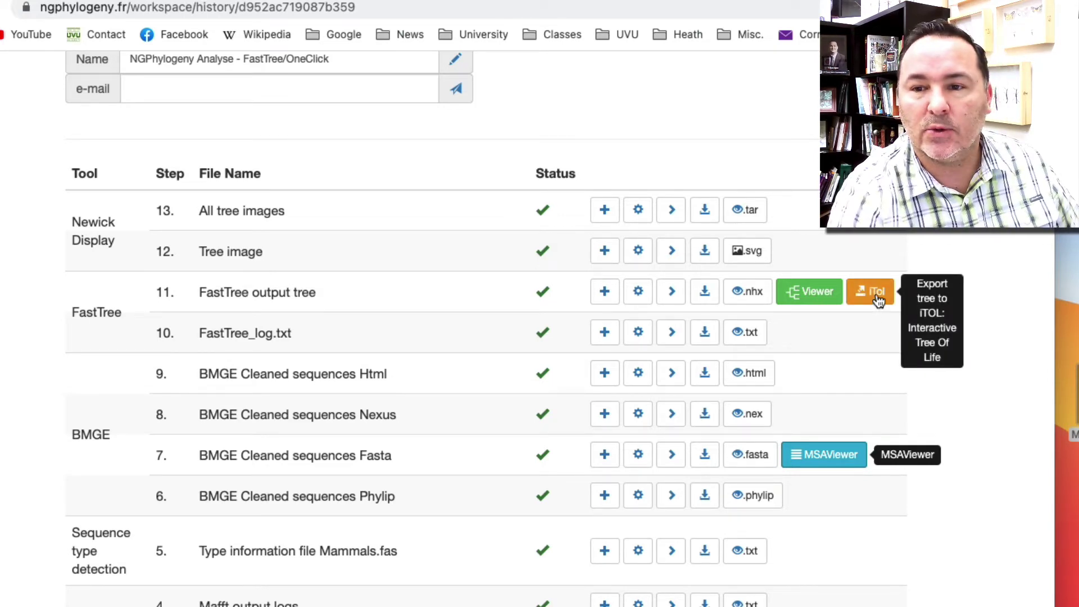
right_click(879, 298)
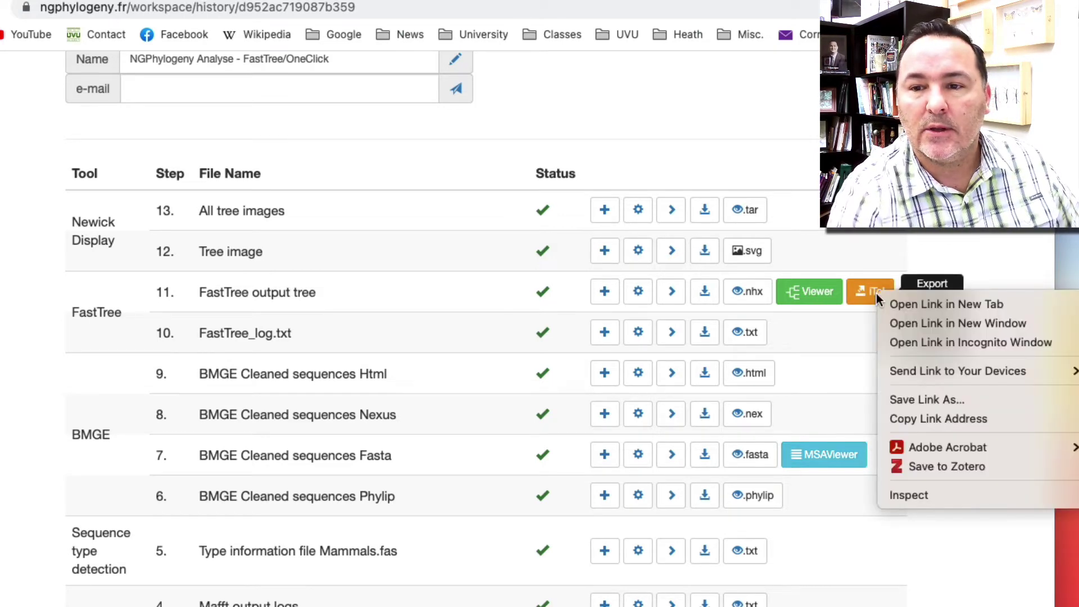
click(912, 304)
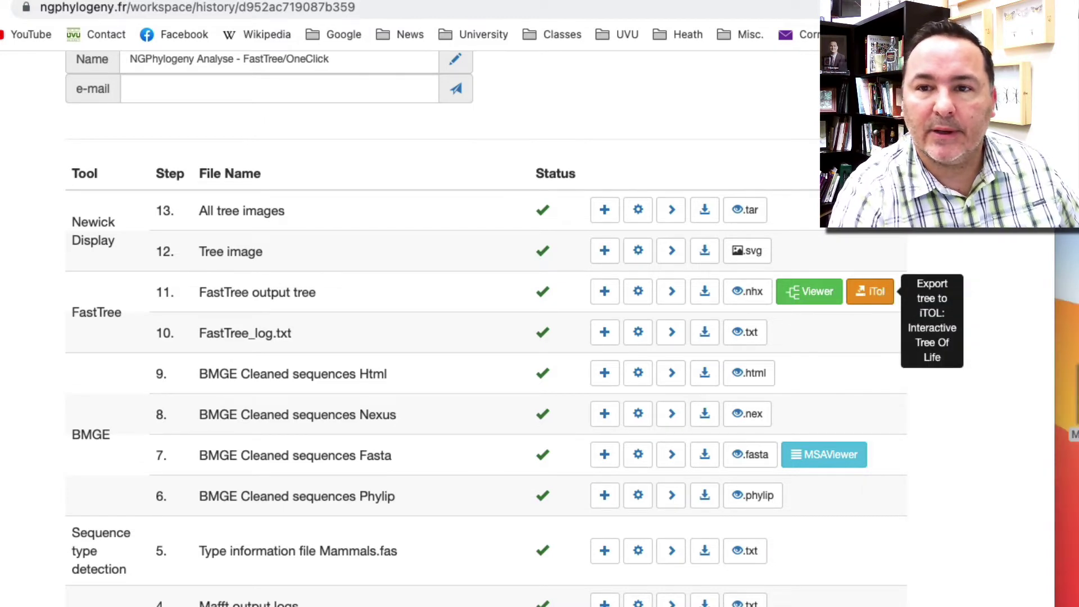
In iTOL, set Label Position to At tips, with branch lengths left hidden
key(ctrl+Tab)
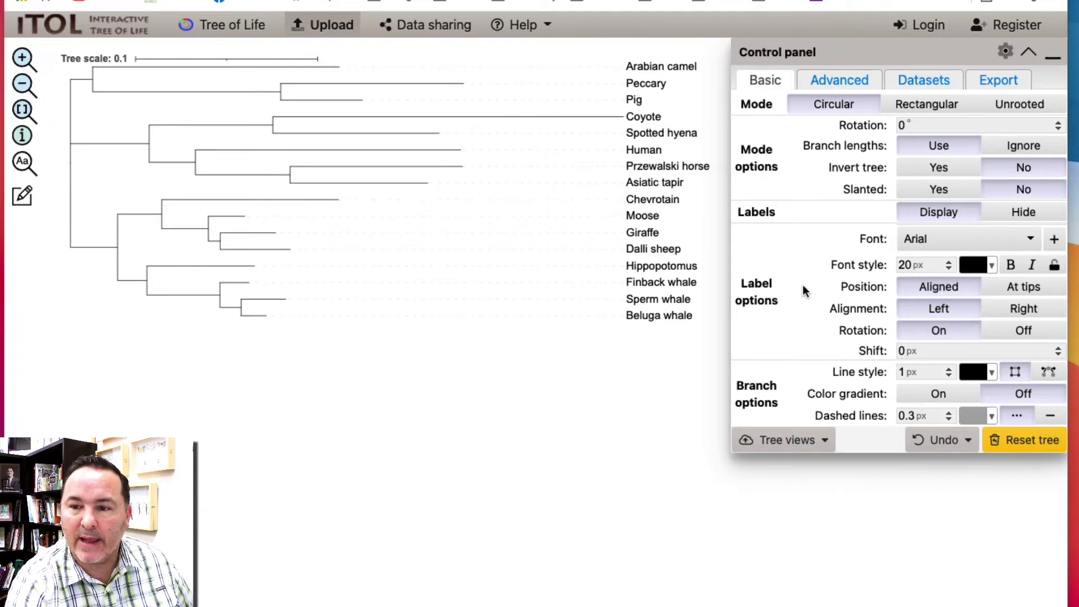
click(1017, 289)
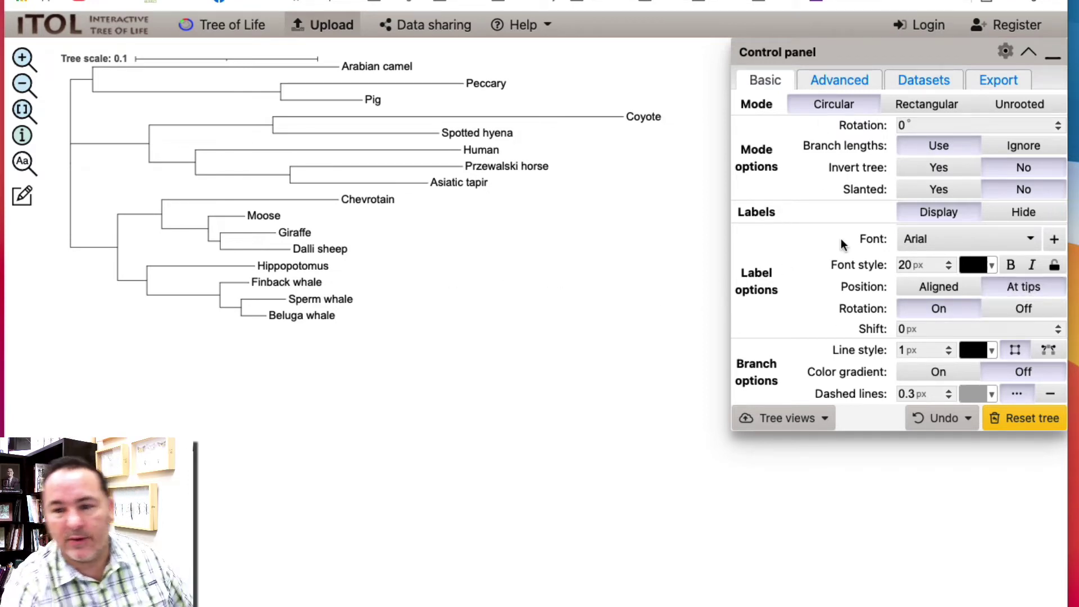
click(847, 85)
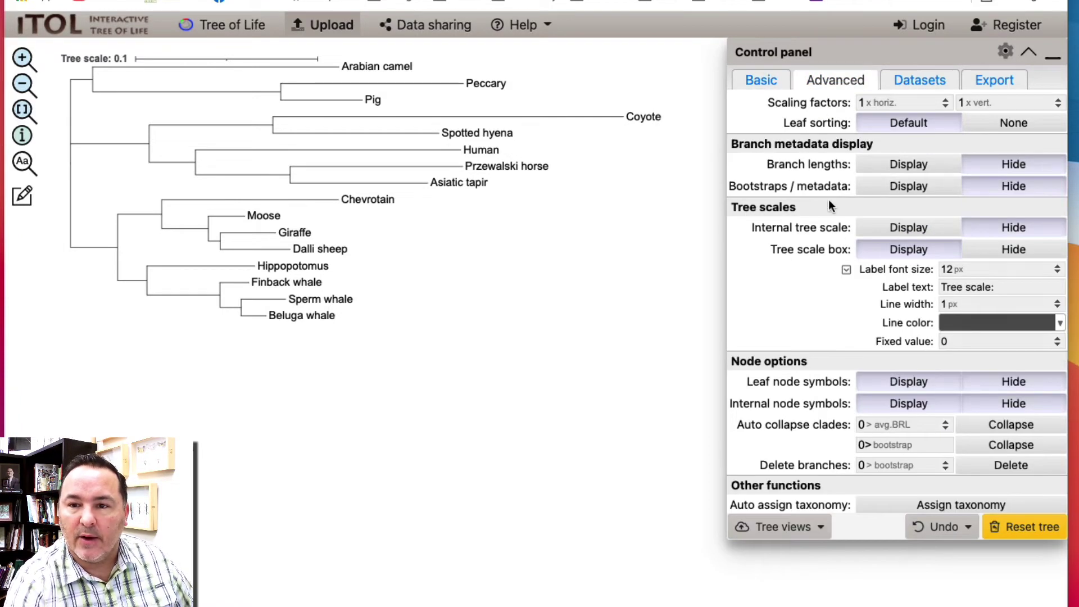
click(921, 166)
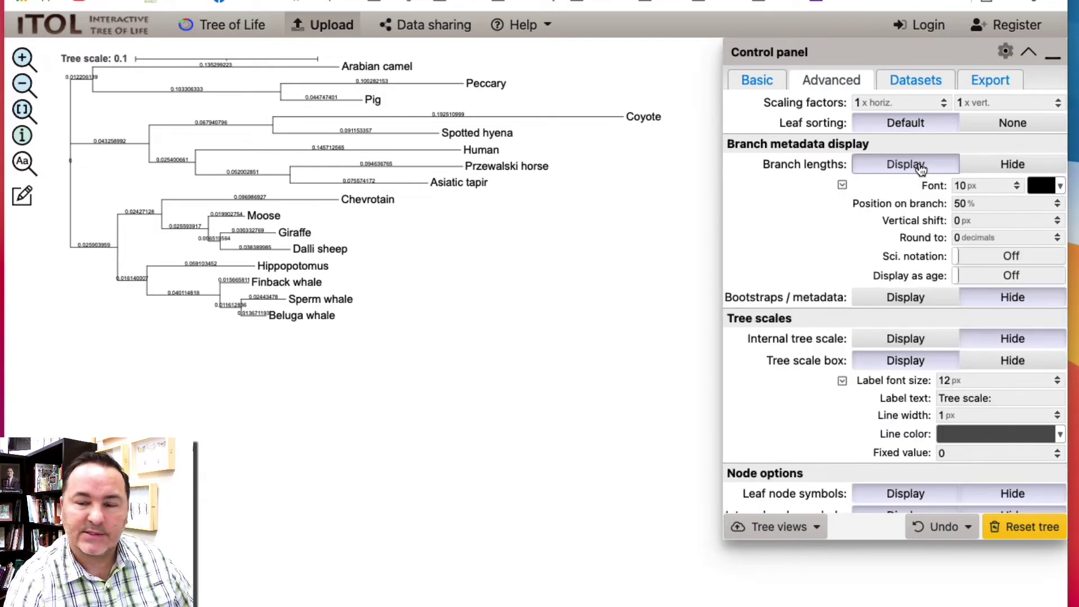
click(1012, 164)
click(757, 79)
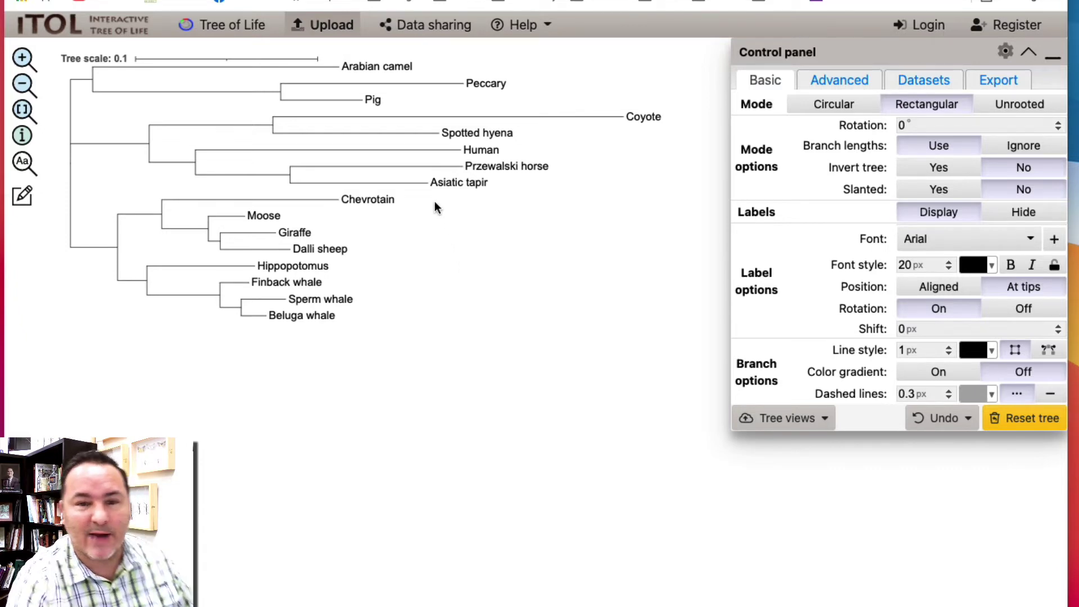
Re-root the mammal tree on the Human branch using Tree structure > Re-root the tree here
click(426, 151)
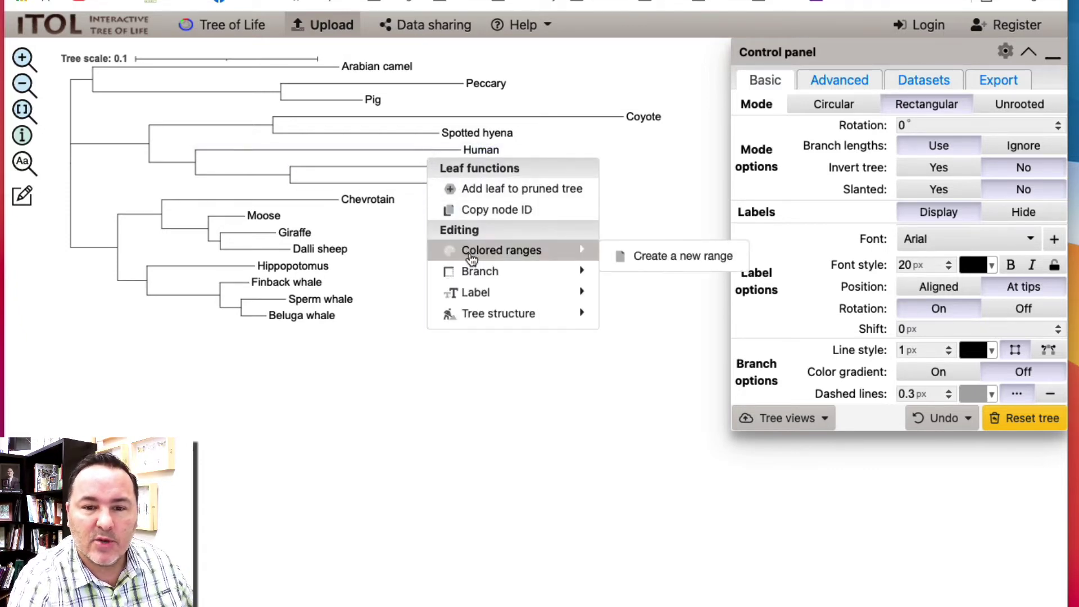
mouse_move(504, 316)
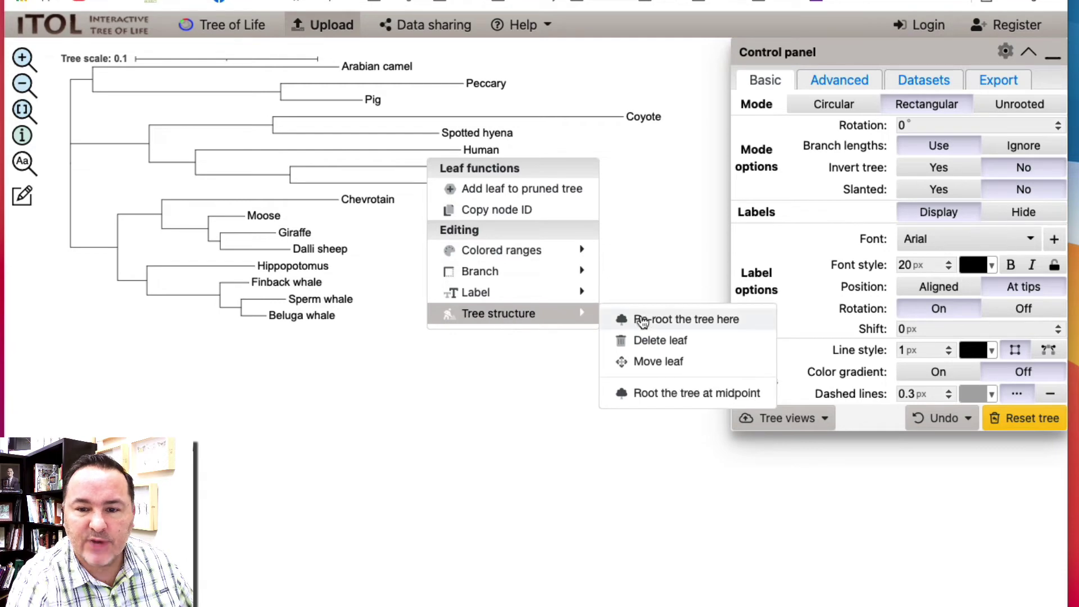
click(668, 325)
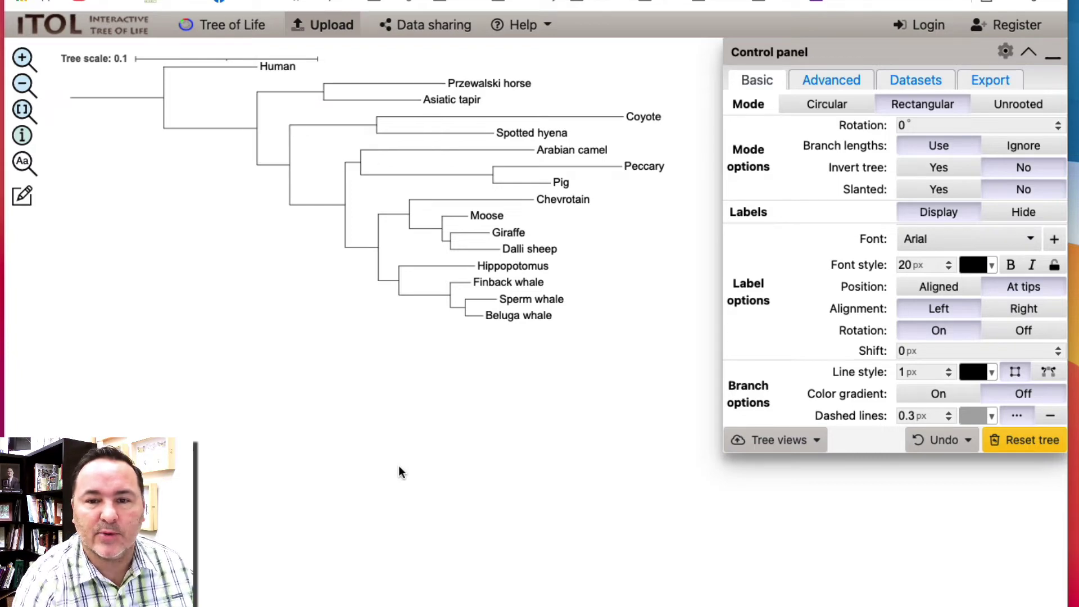
click(832, 80)
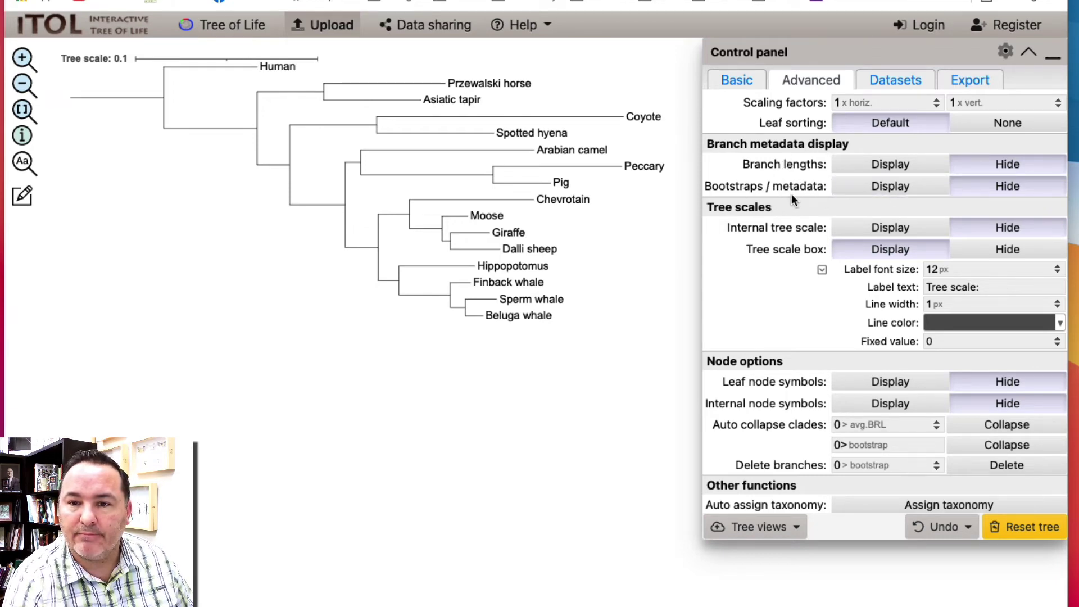
Display bootstrap values as Text on the nodes, raising the font size two steps above 10 px
click(898, 190)
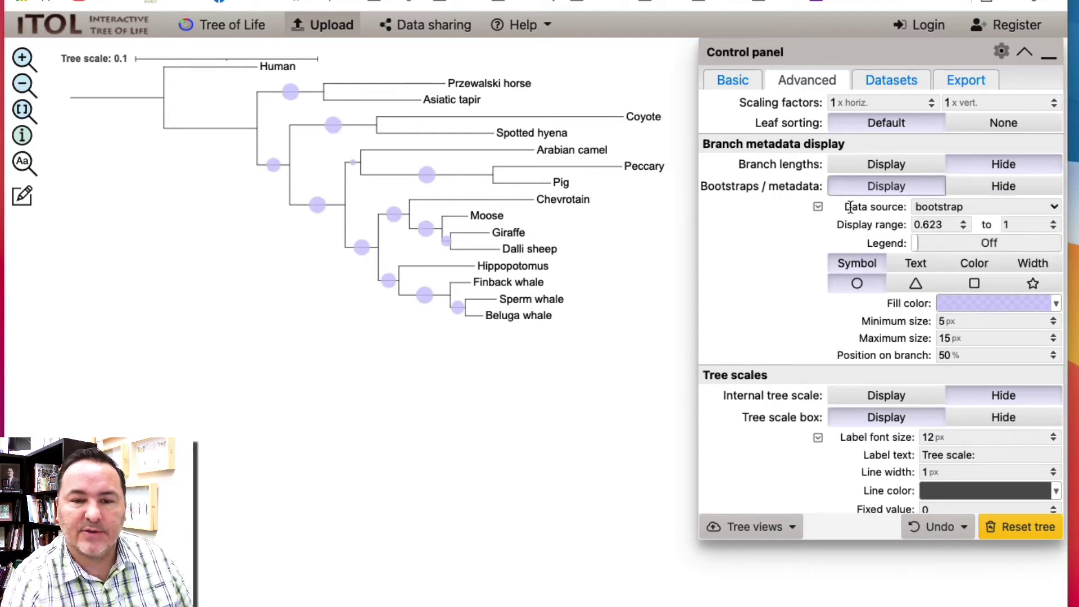
mouse_move(483, 304)
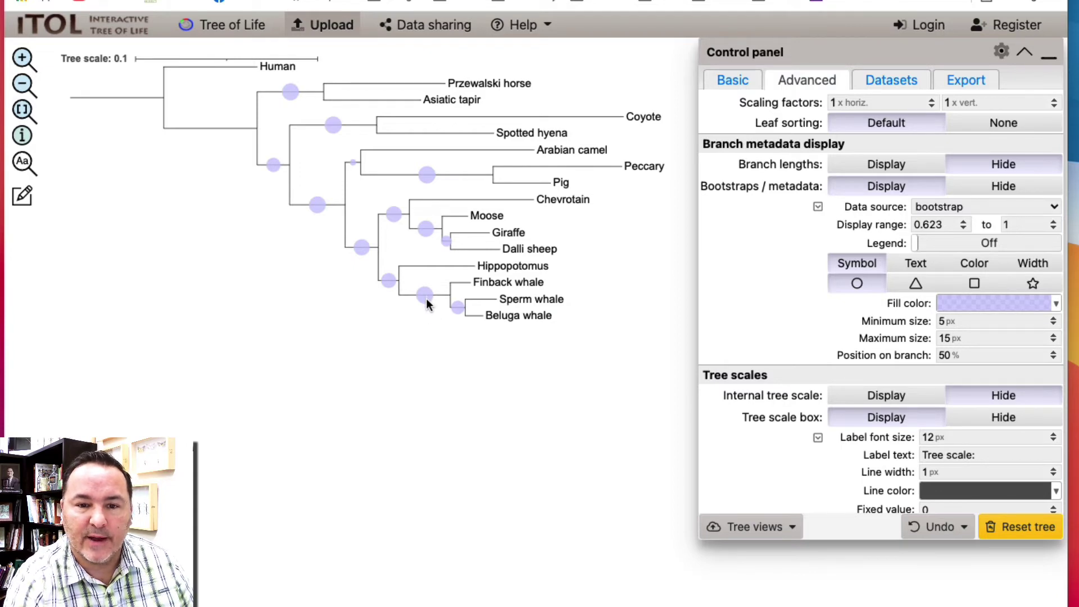
click(916, 263)
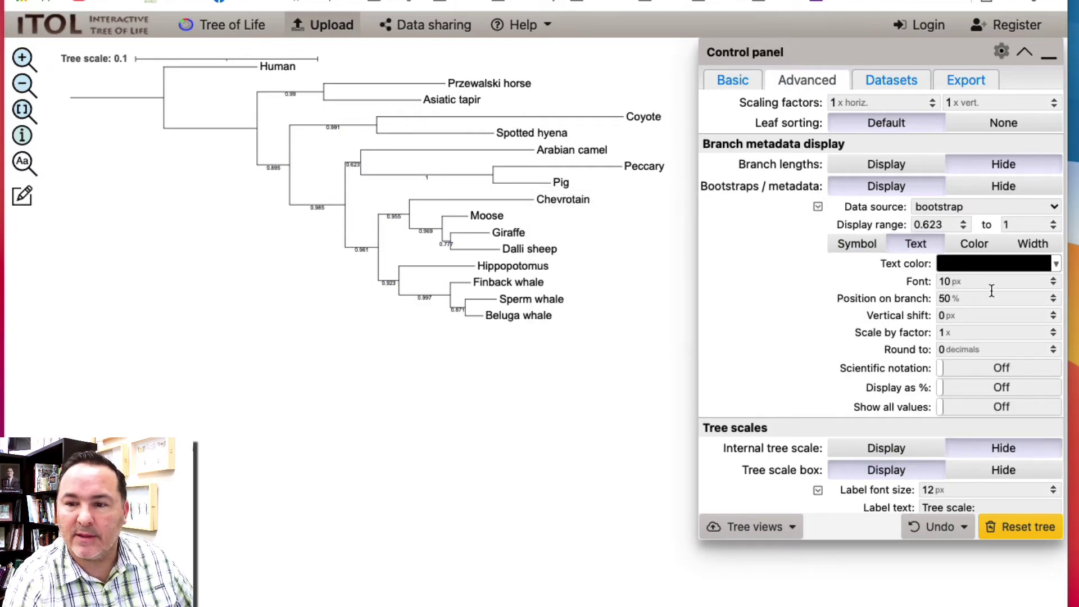
click(1055, 279)
click(1054, 279)
click(1055, 279)
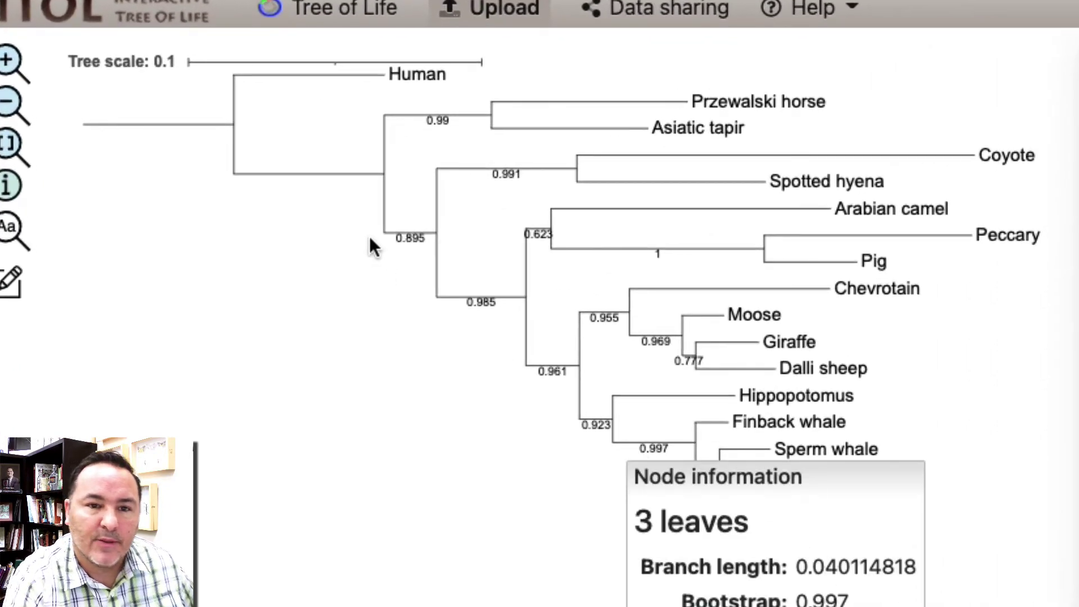
mouse_move(395, 168)
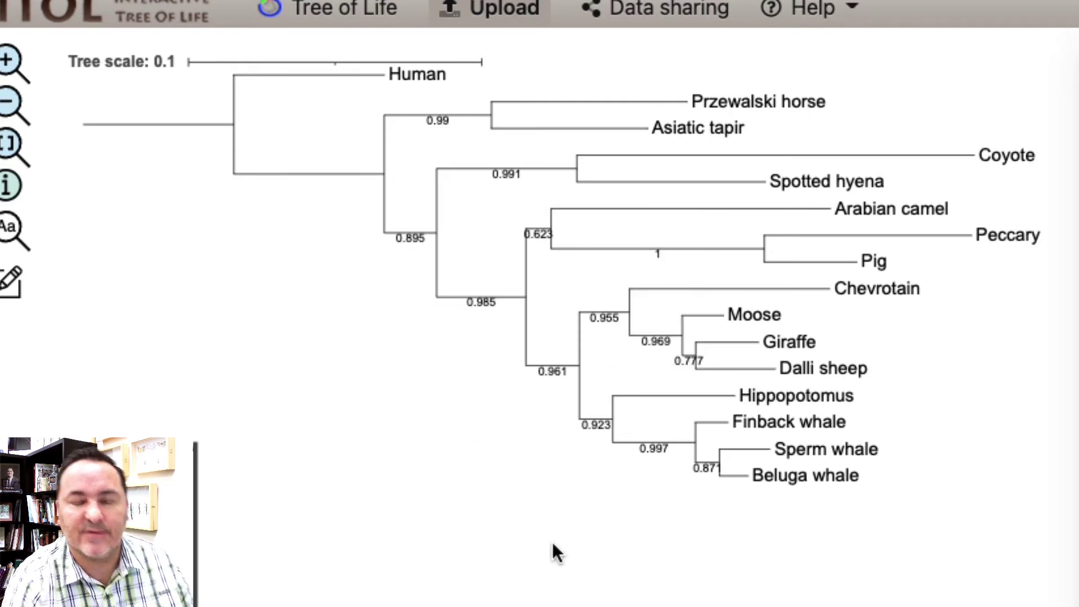
mouse_move(449, 138)
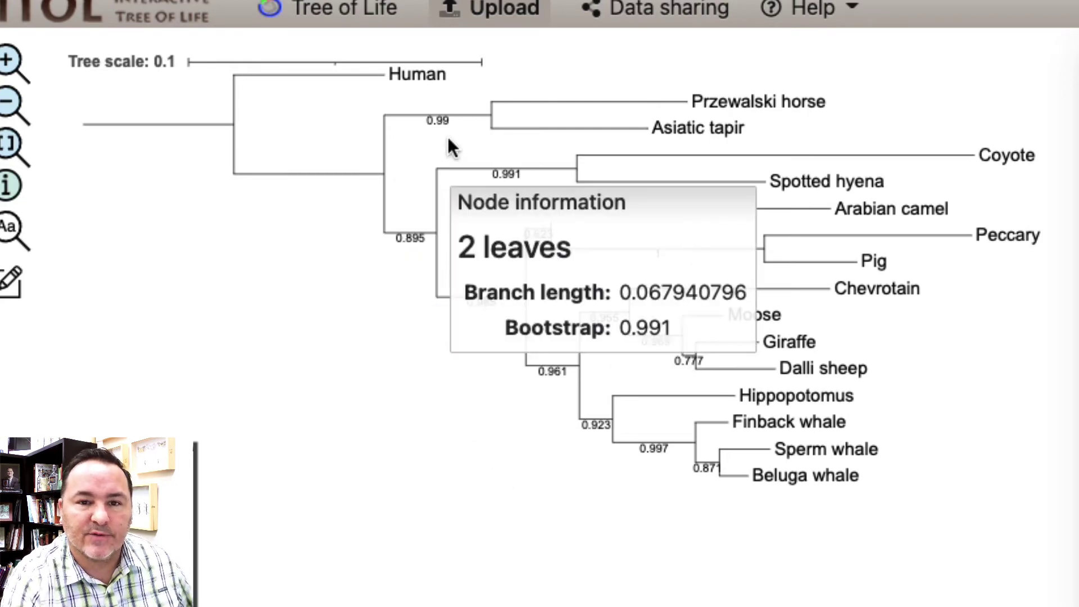
mouse_move(684, 115)
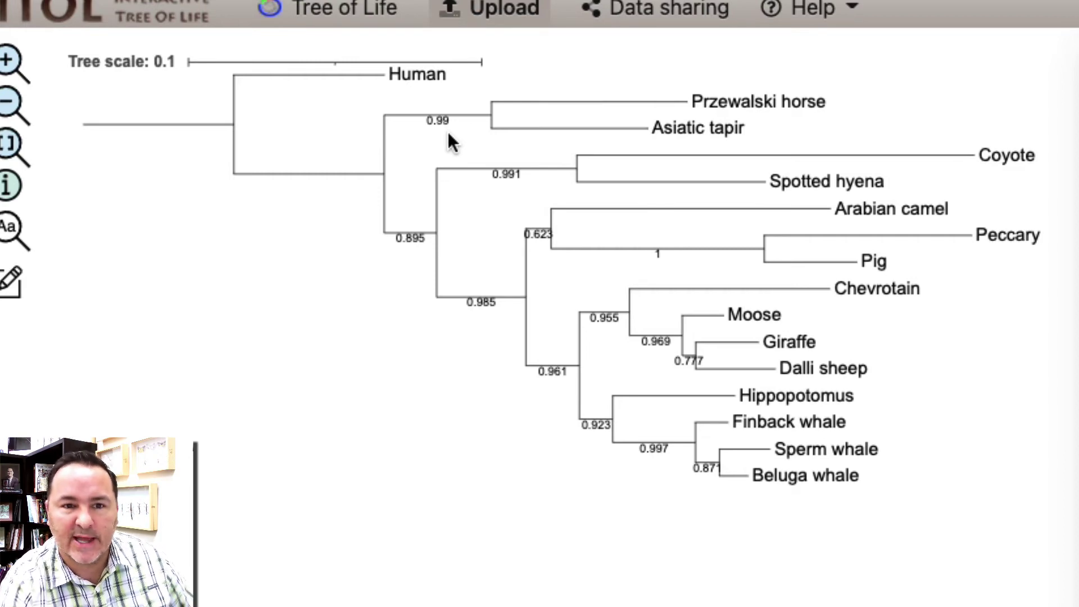
mouse_move(478, 116)
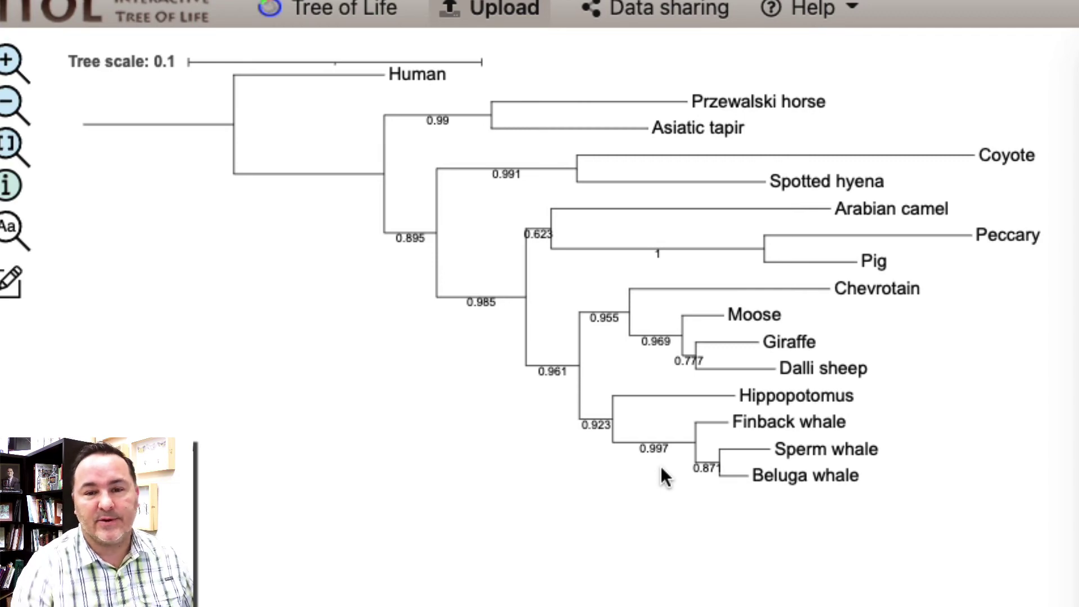
mouse_move(615, 444)
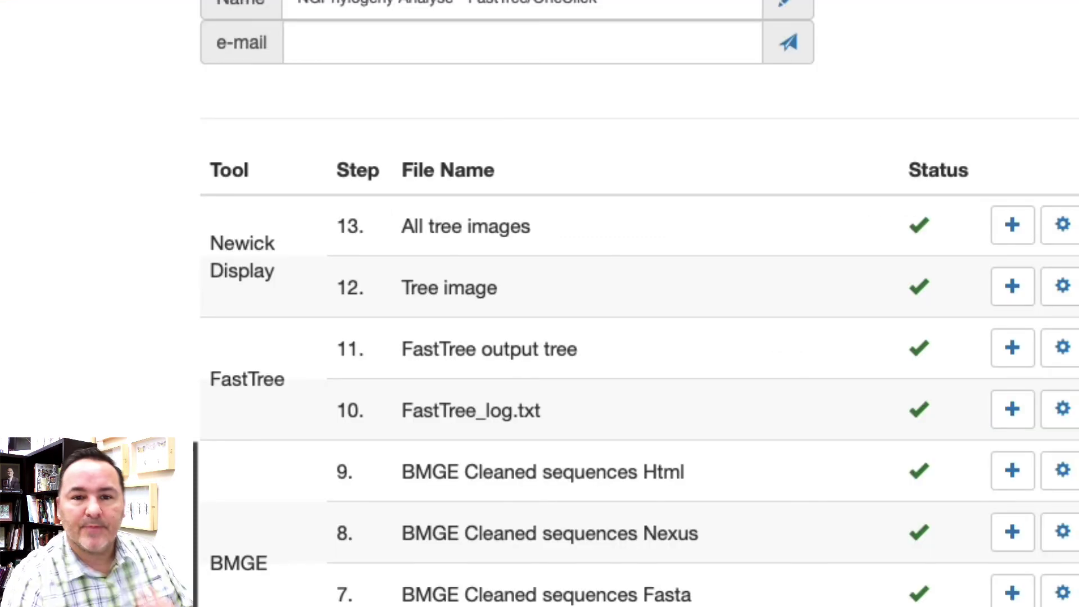
Scroll through the FastTree/OneClick History table to review the completed outputs
scroll(700, 431, up, 5)
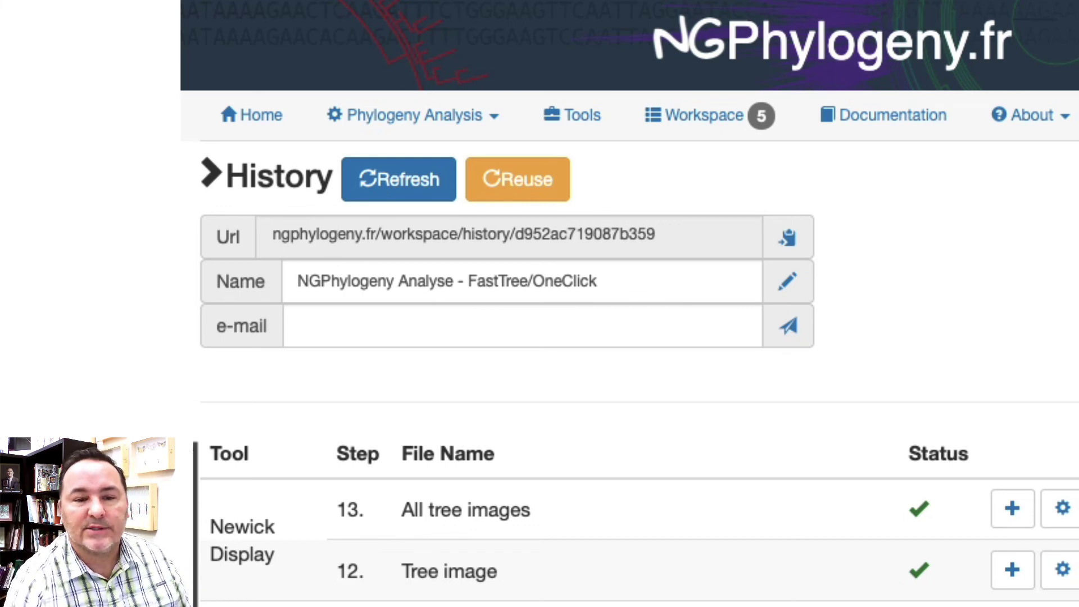
scroll(639, 304, down, 8)
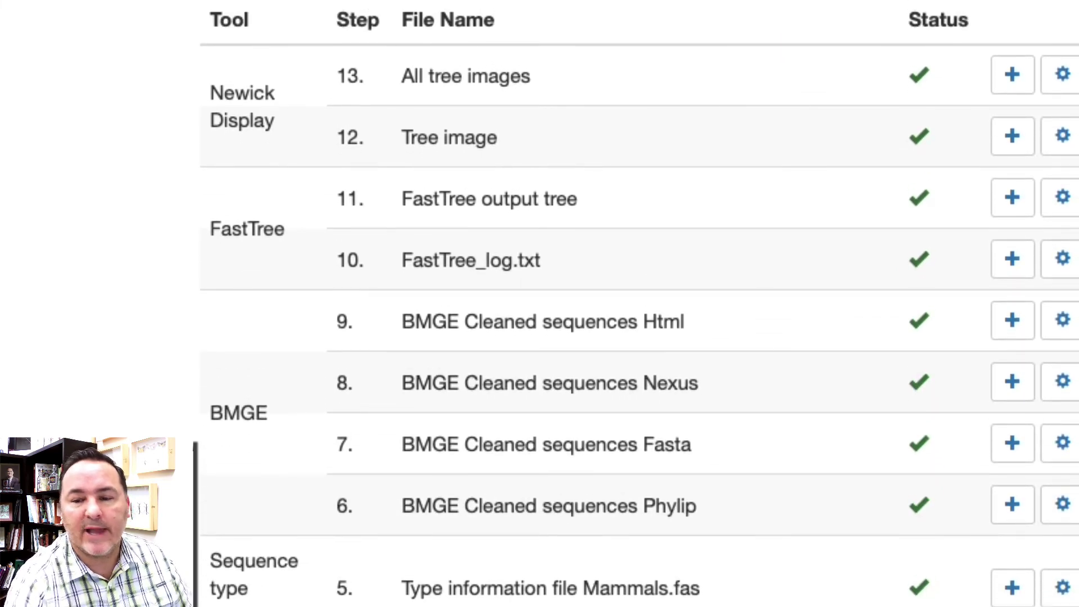
scroll(639, 304, up, 8)
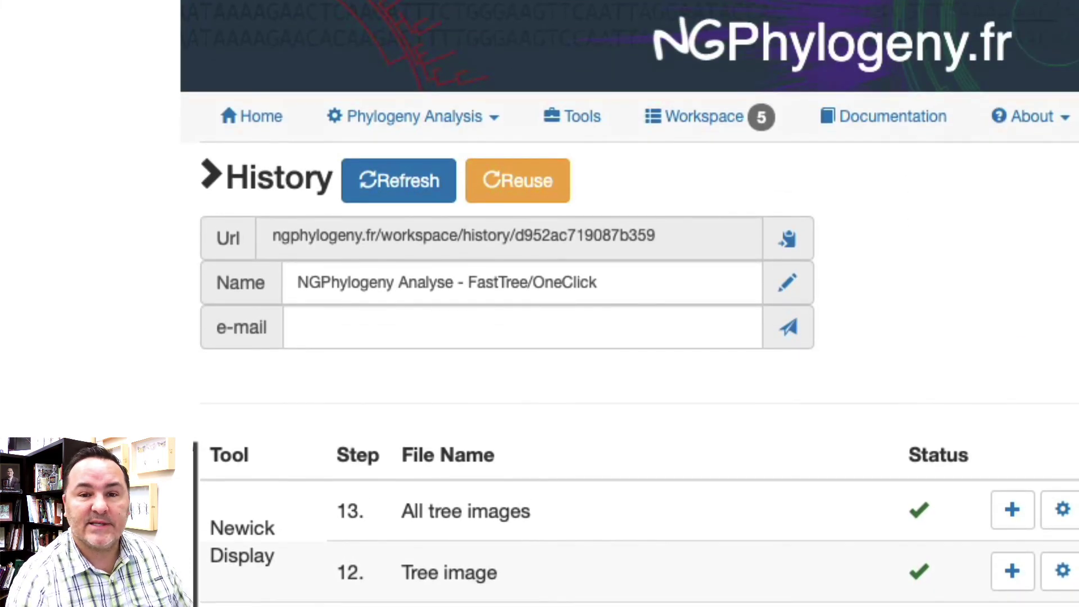